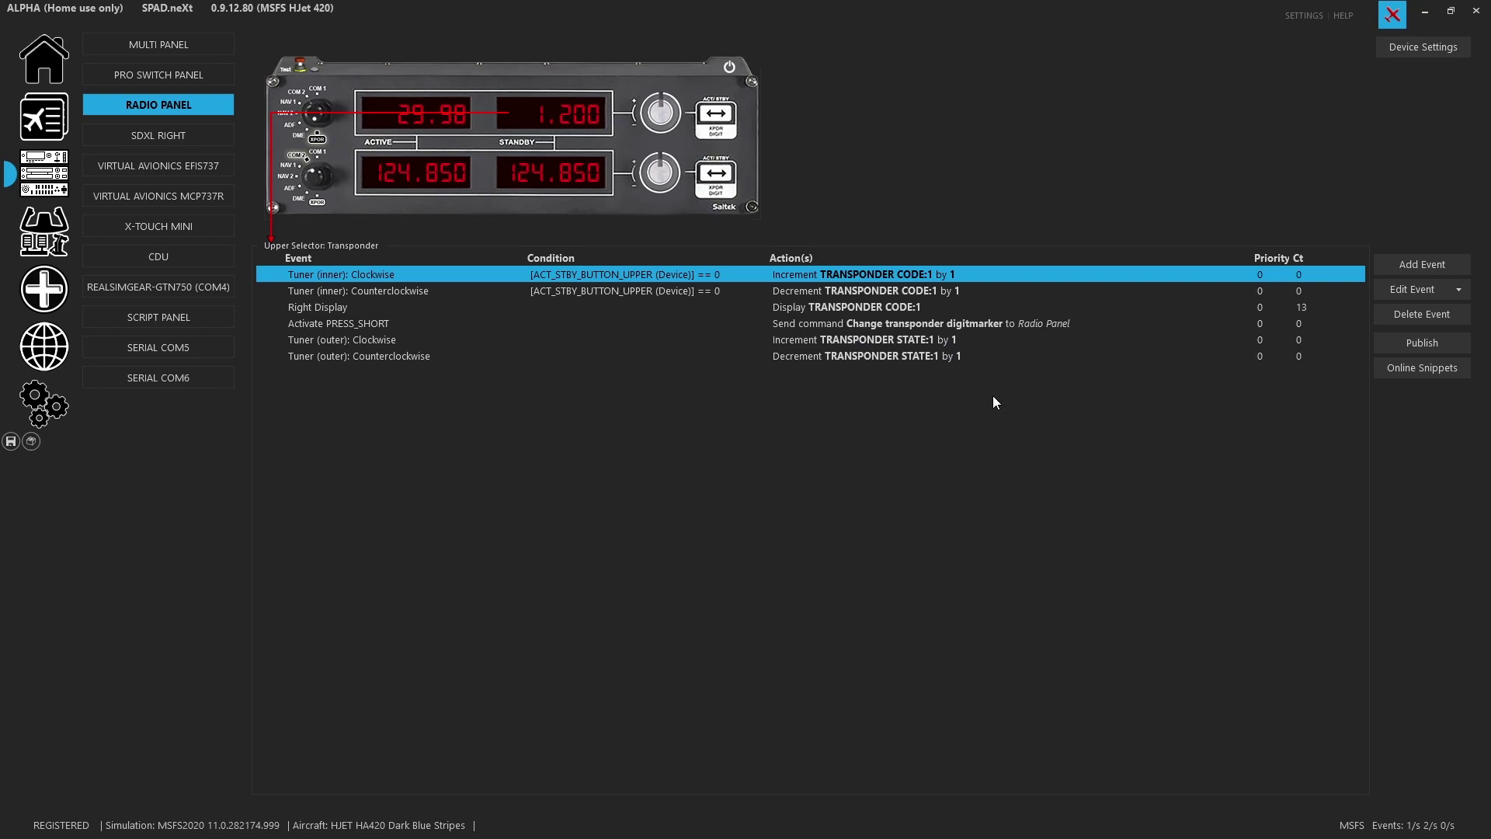
# - Add a Left Display event to the transponder selector that displays the SIMCONNECT data value KOHLSMAN SETTING HG in format 00.00
pyautogui.click(1408, 267)
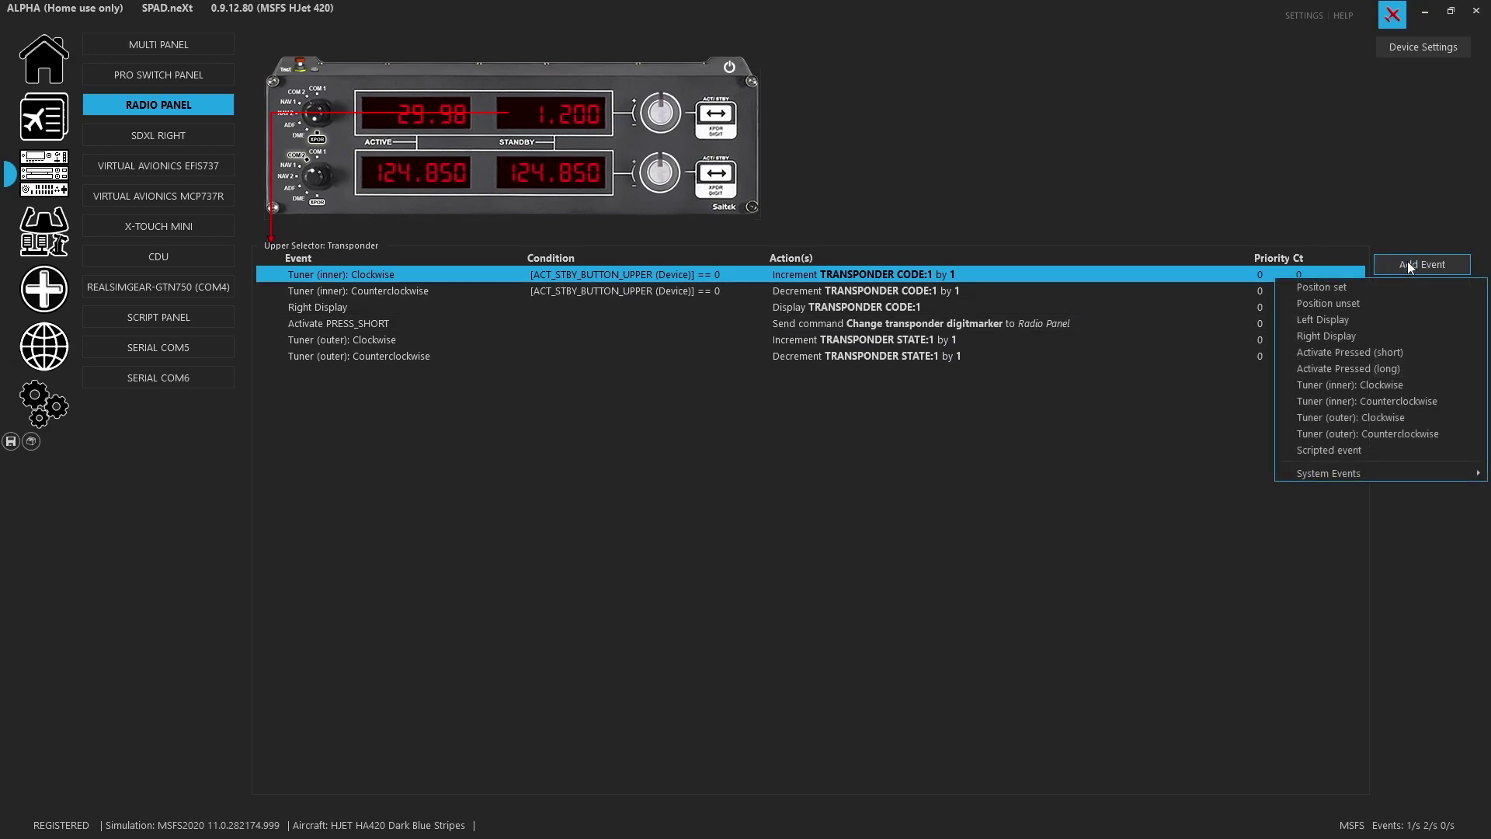
pyautogui.click(1377, 319)
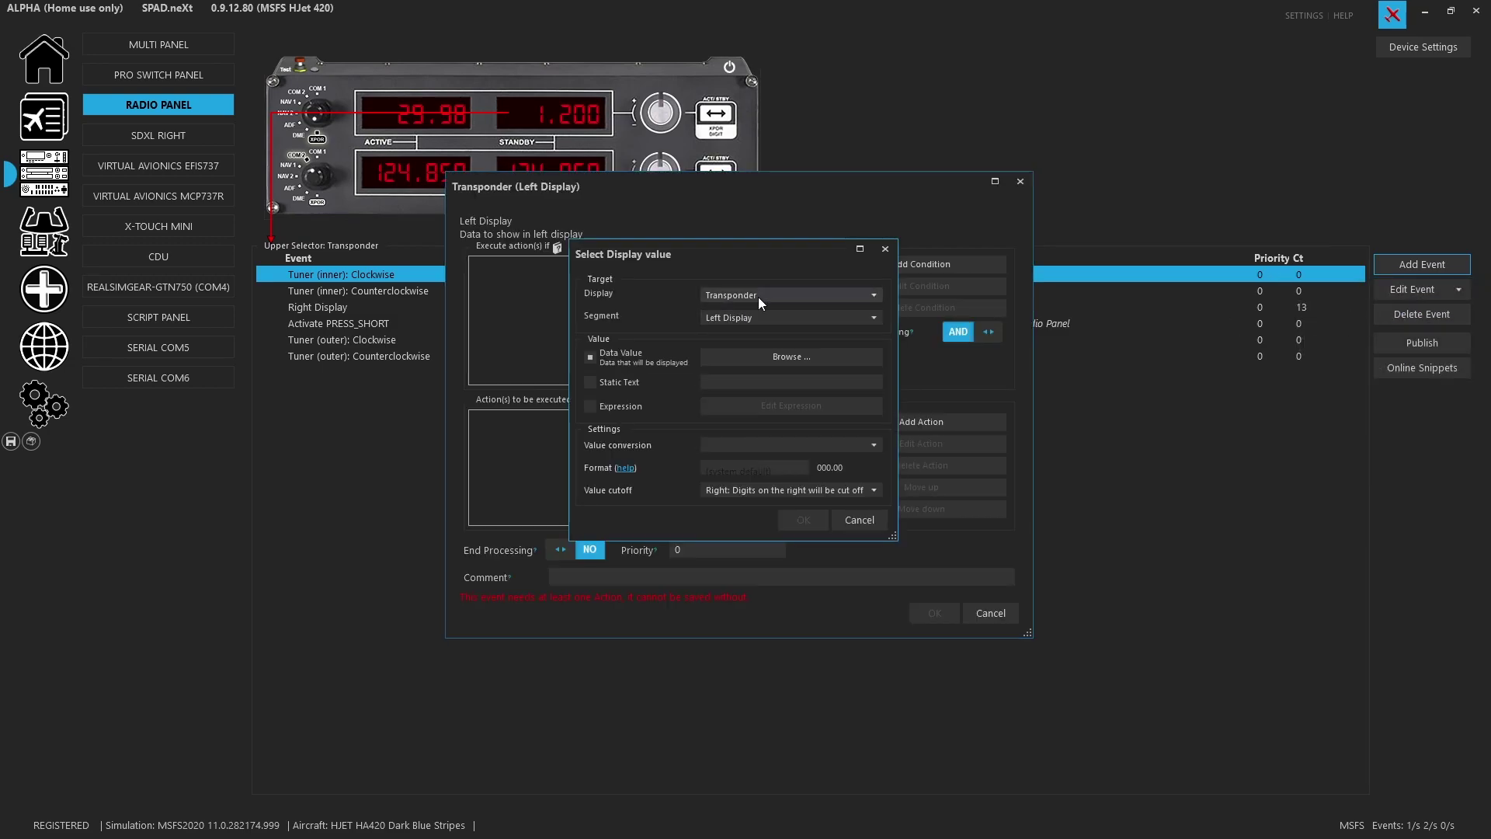
pyautogui.click(791, 355)
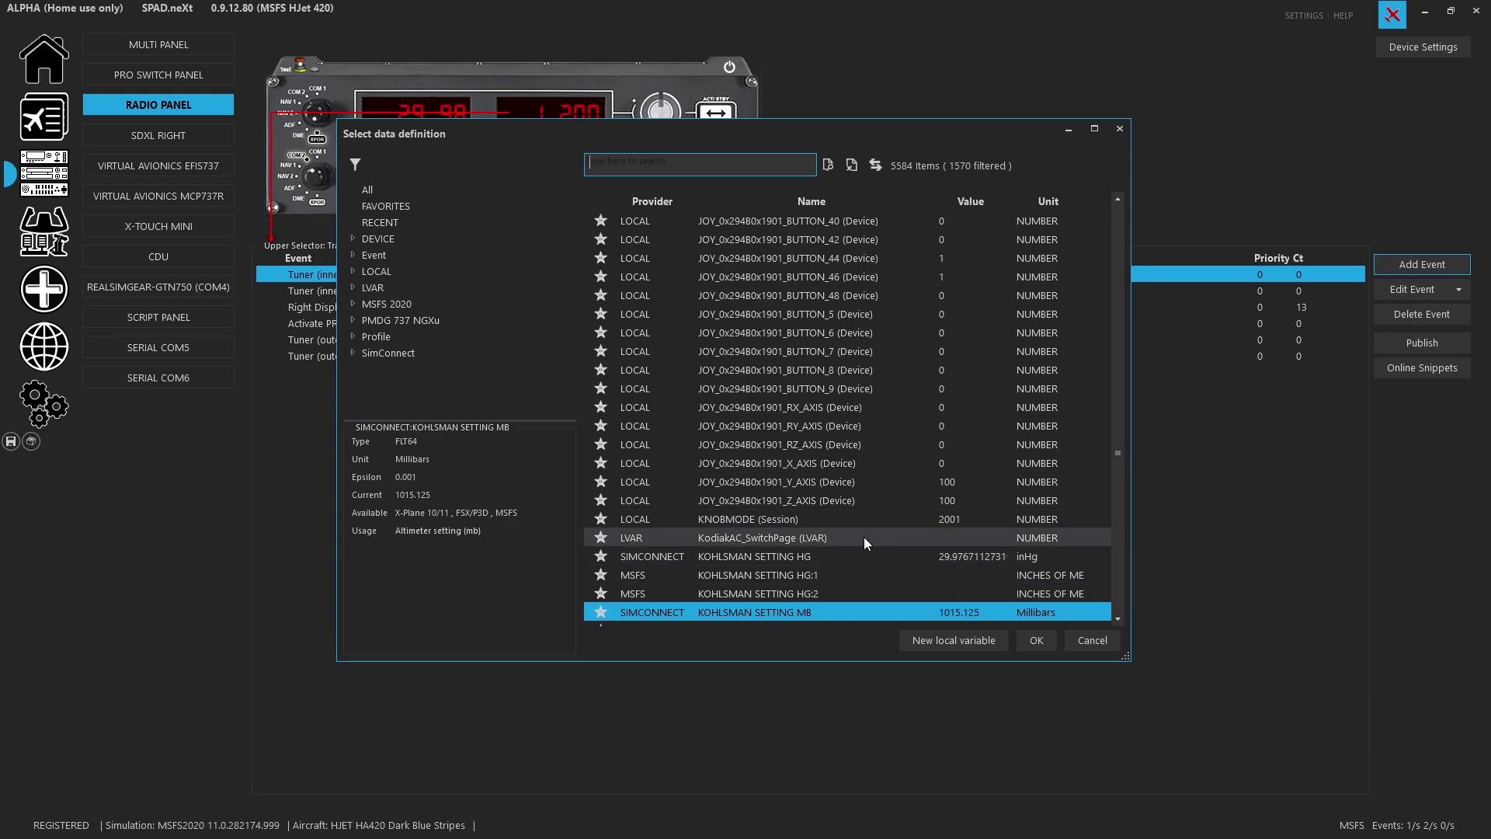
pyautogui.click(865, 557)
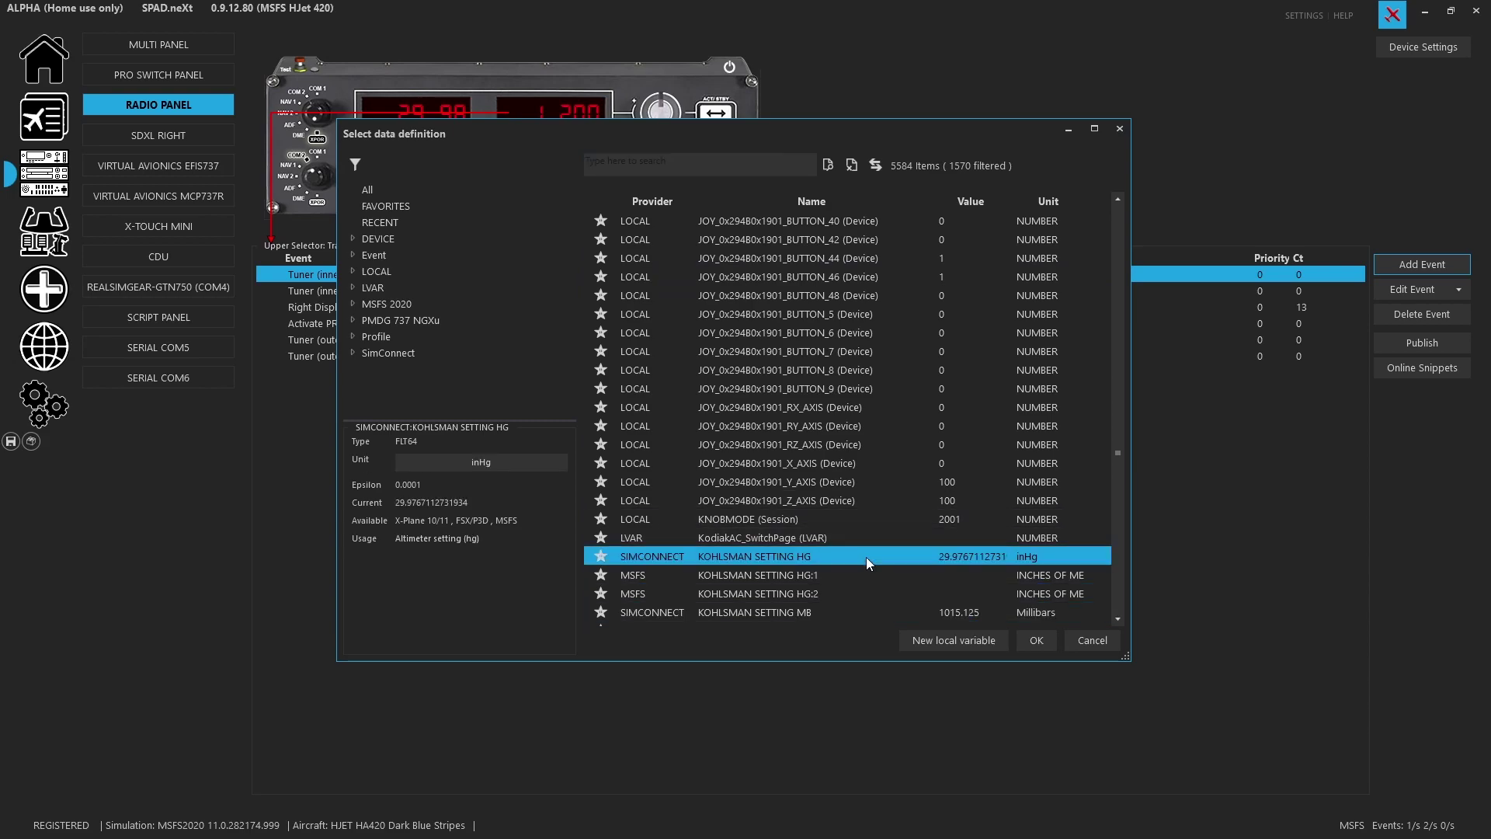
pyautogui.doubleClick(865, 557)
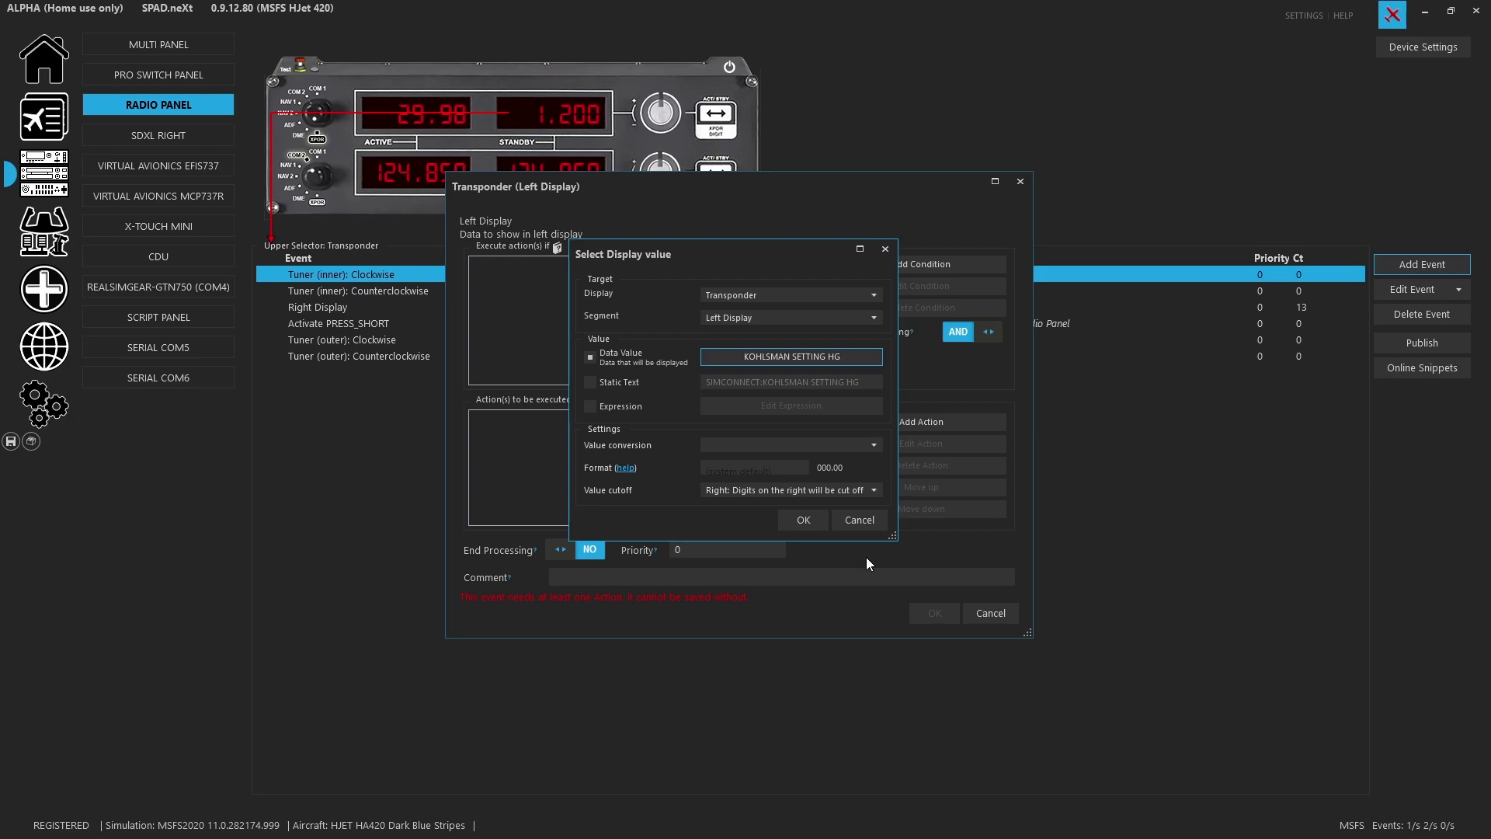
pyautogui.click(775, 469)
pyautogui.write('00.00')
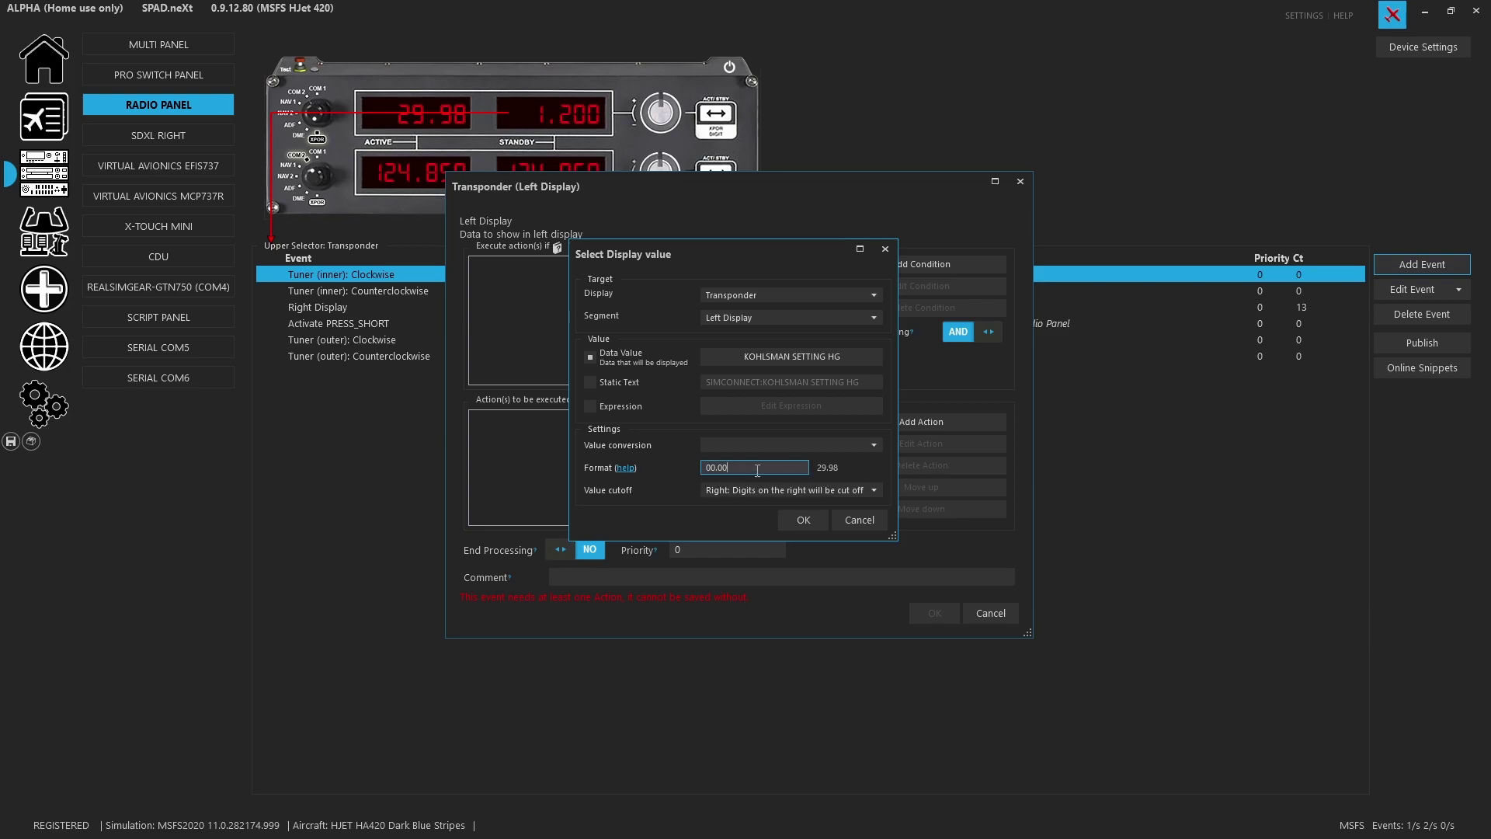
pyautogui.click(789, 526)
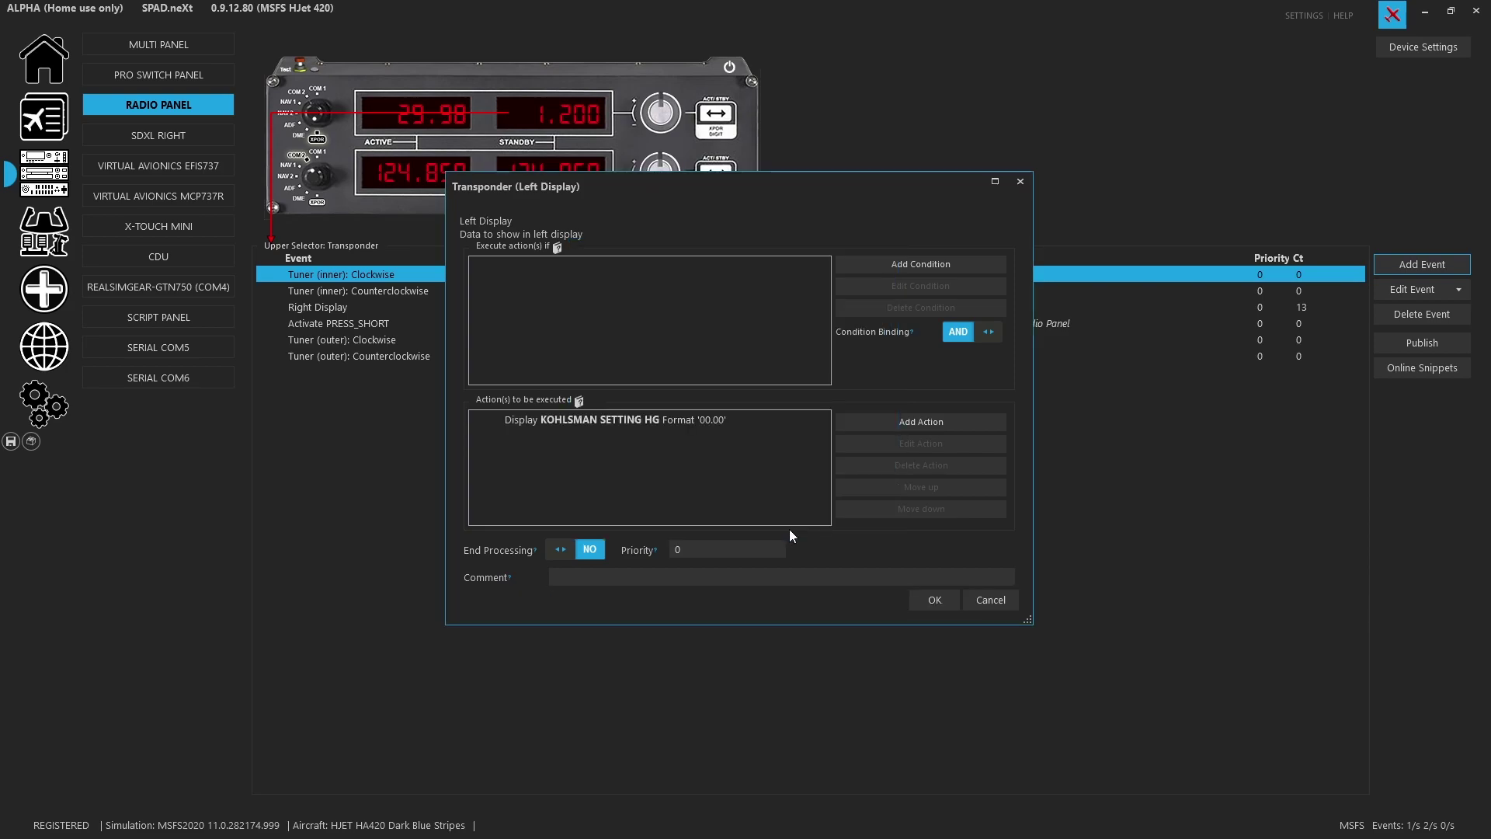
# - Add a condition that a new local number variable BaroMode, default 0 with no decimals, equals 0, and save the Left Display event
pyautogui.click(883, 264)
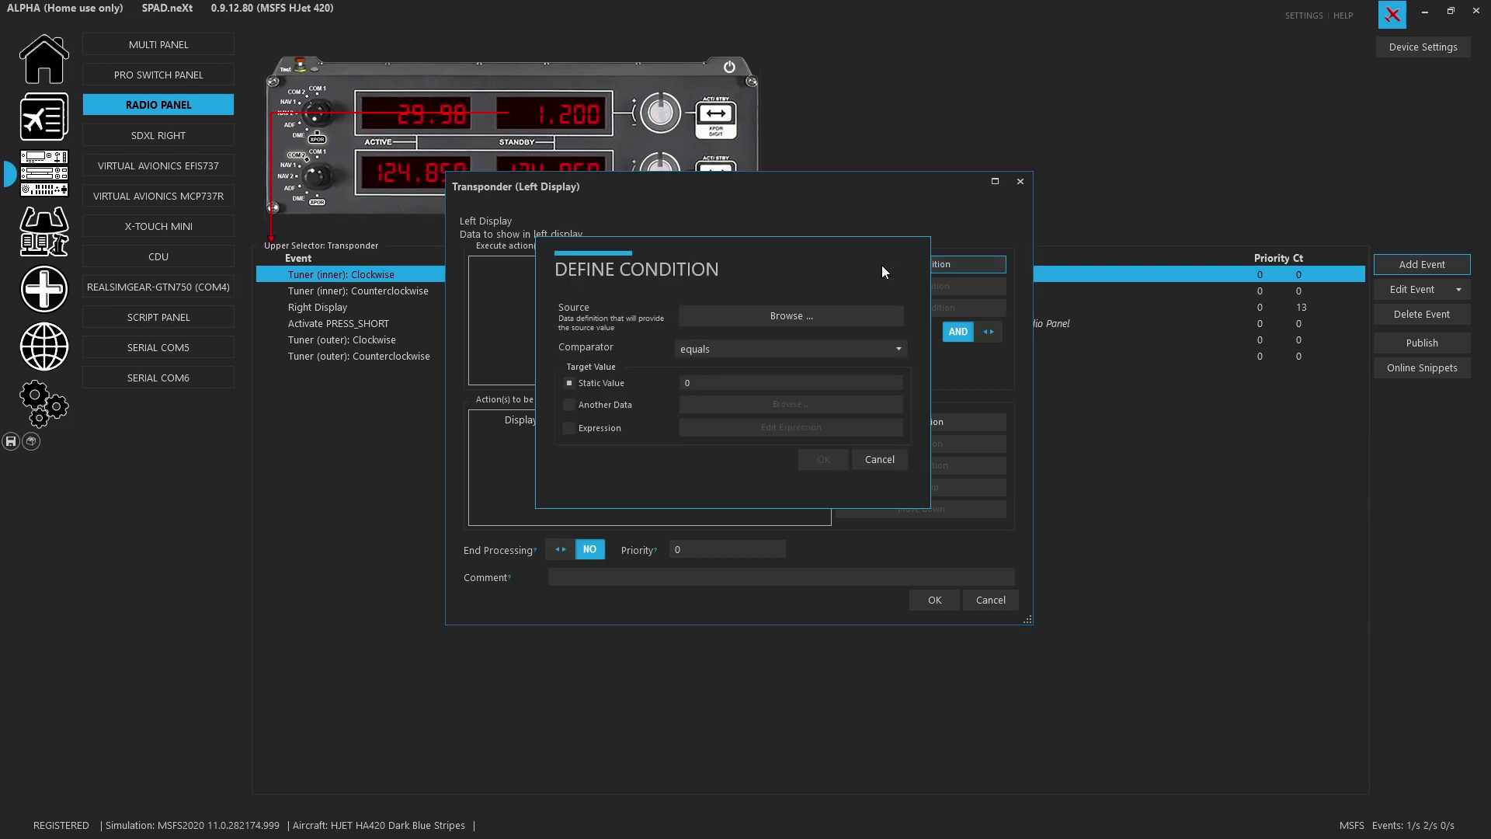
pyautogui.click(830, 315)
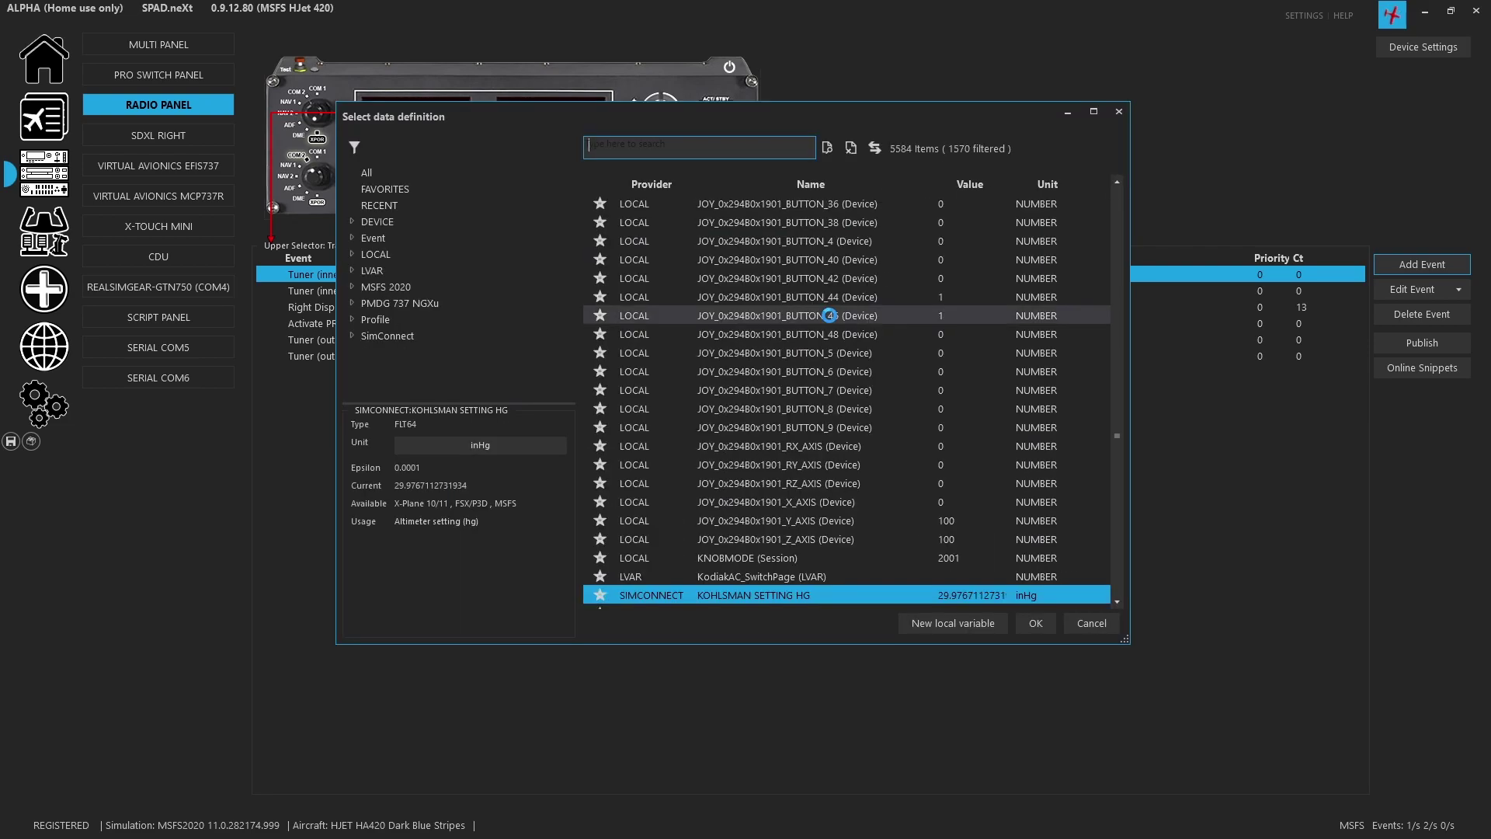
pyautogui.click(934, 628)
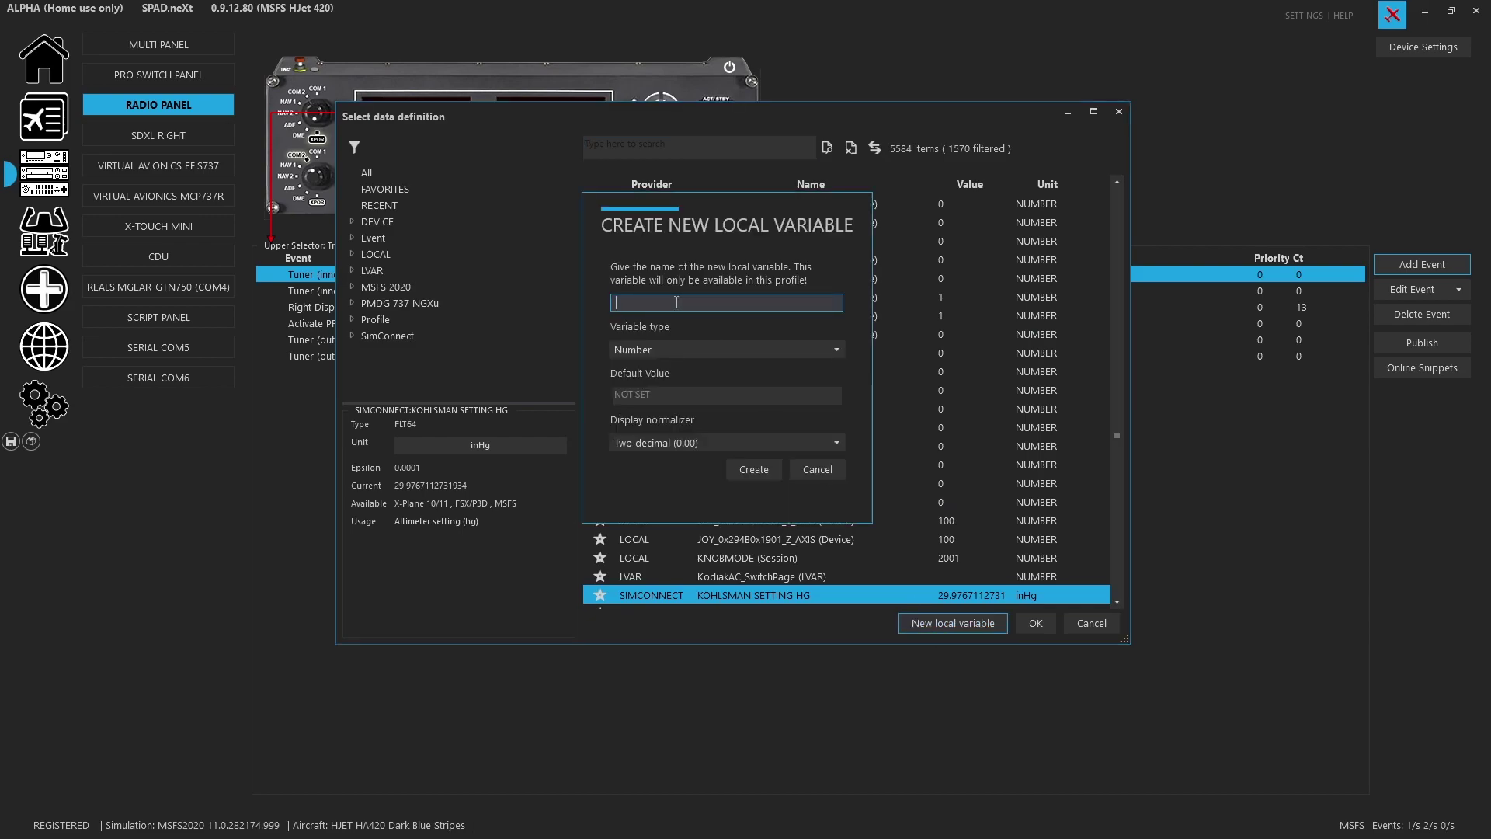
pyautogui.write('BaroMode')
pyautogui.click(654, 403)
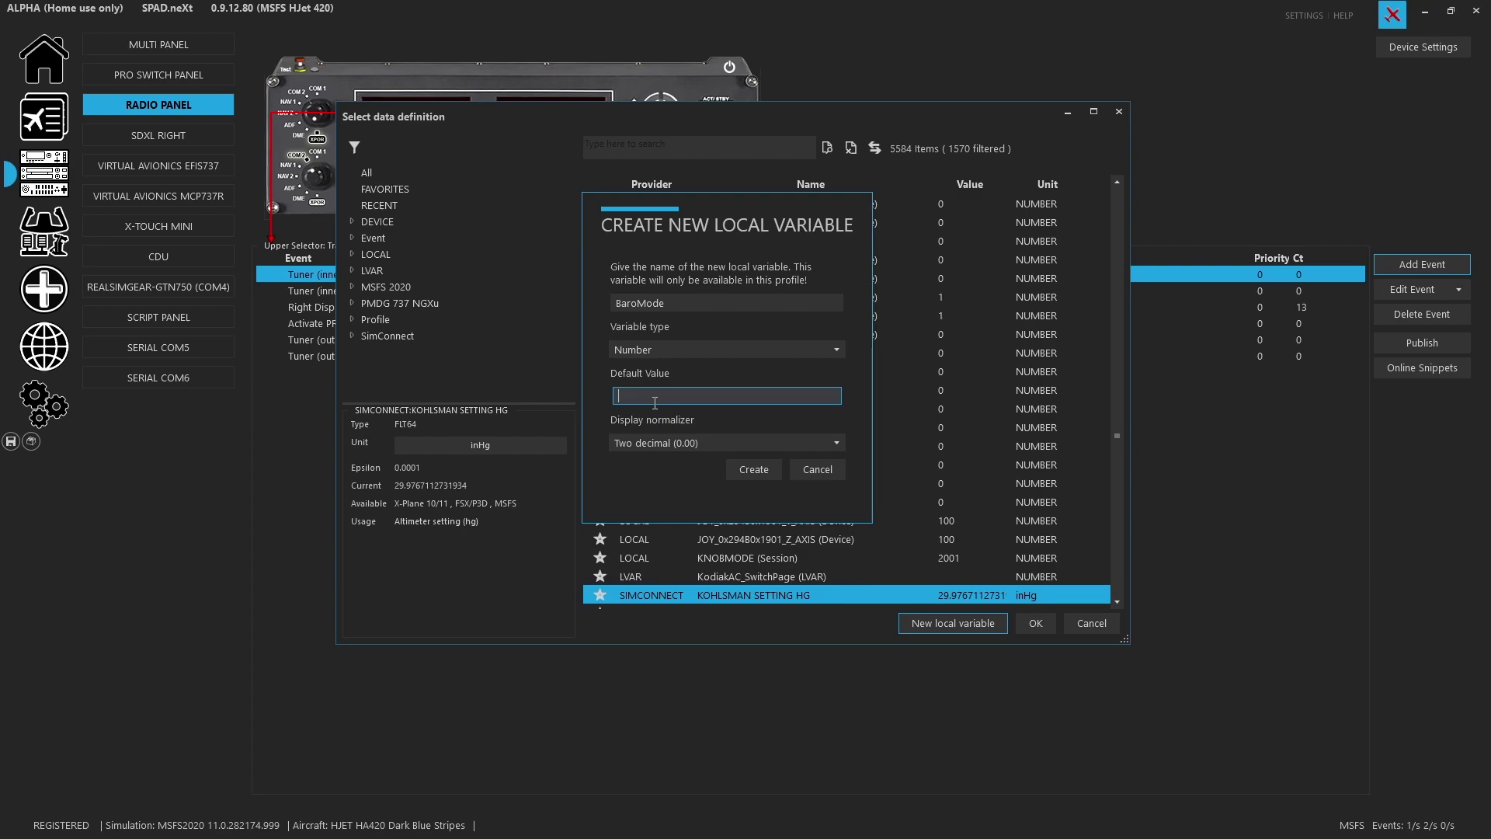
pyautogui.click(664, 441)
pyautogui.click(664, 493)
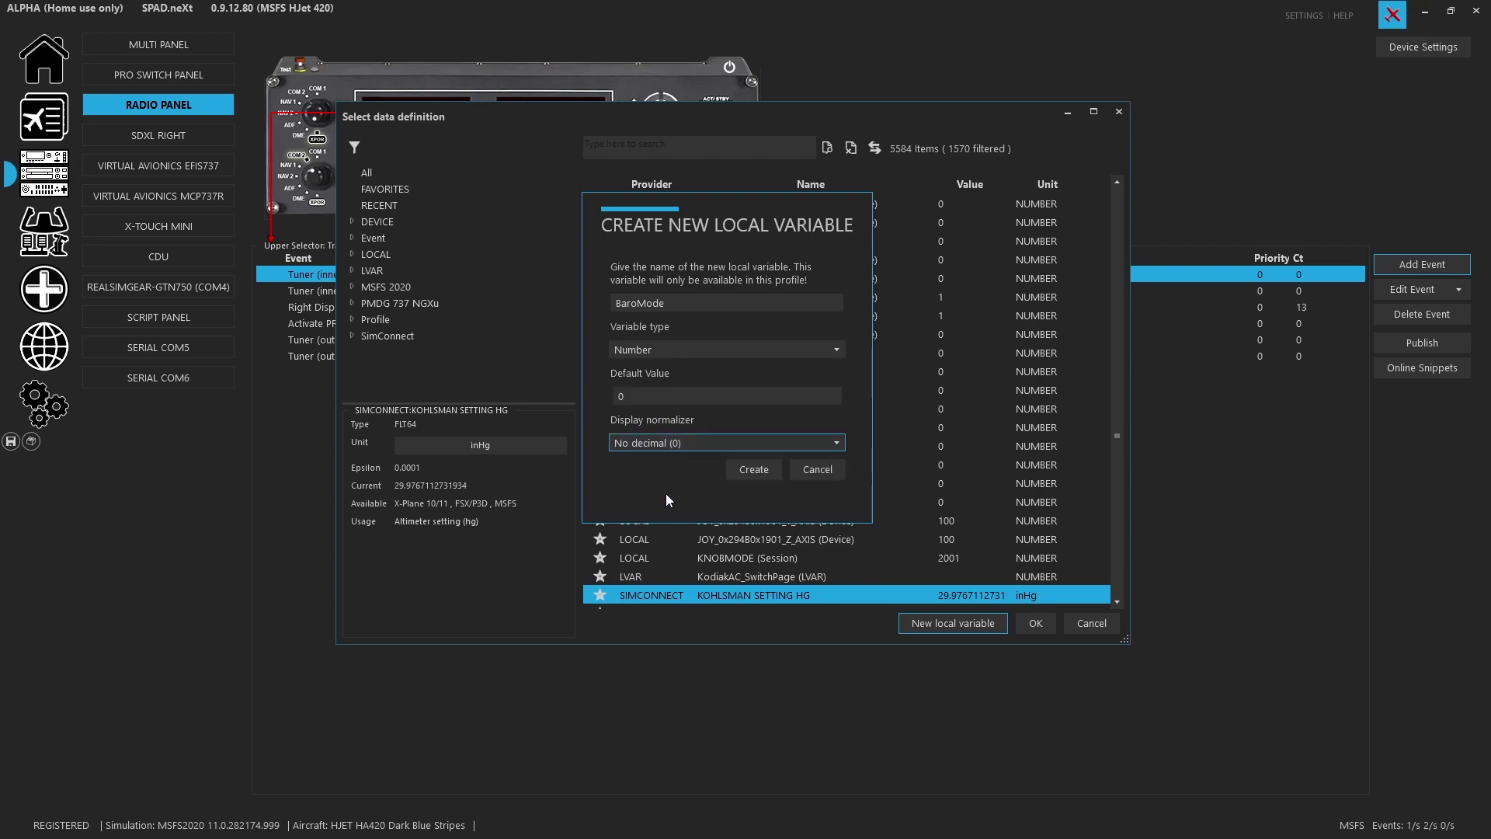
pyautogui.click(744, 476)
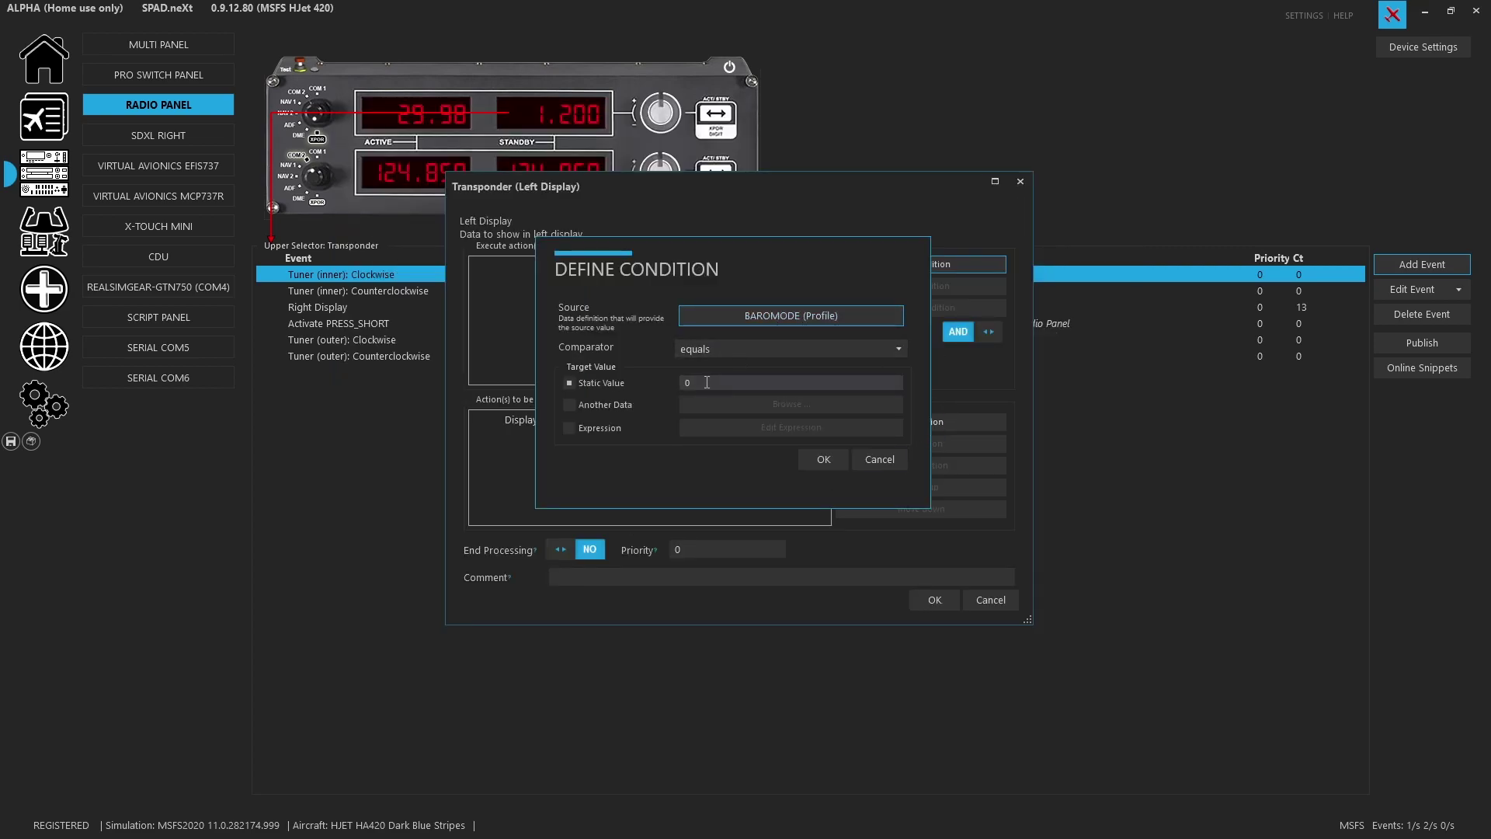
pyautogui.click(825, 458)
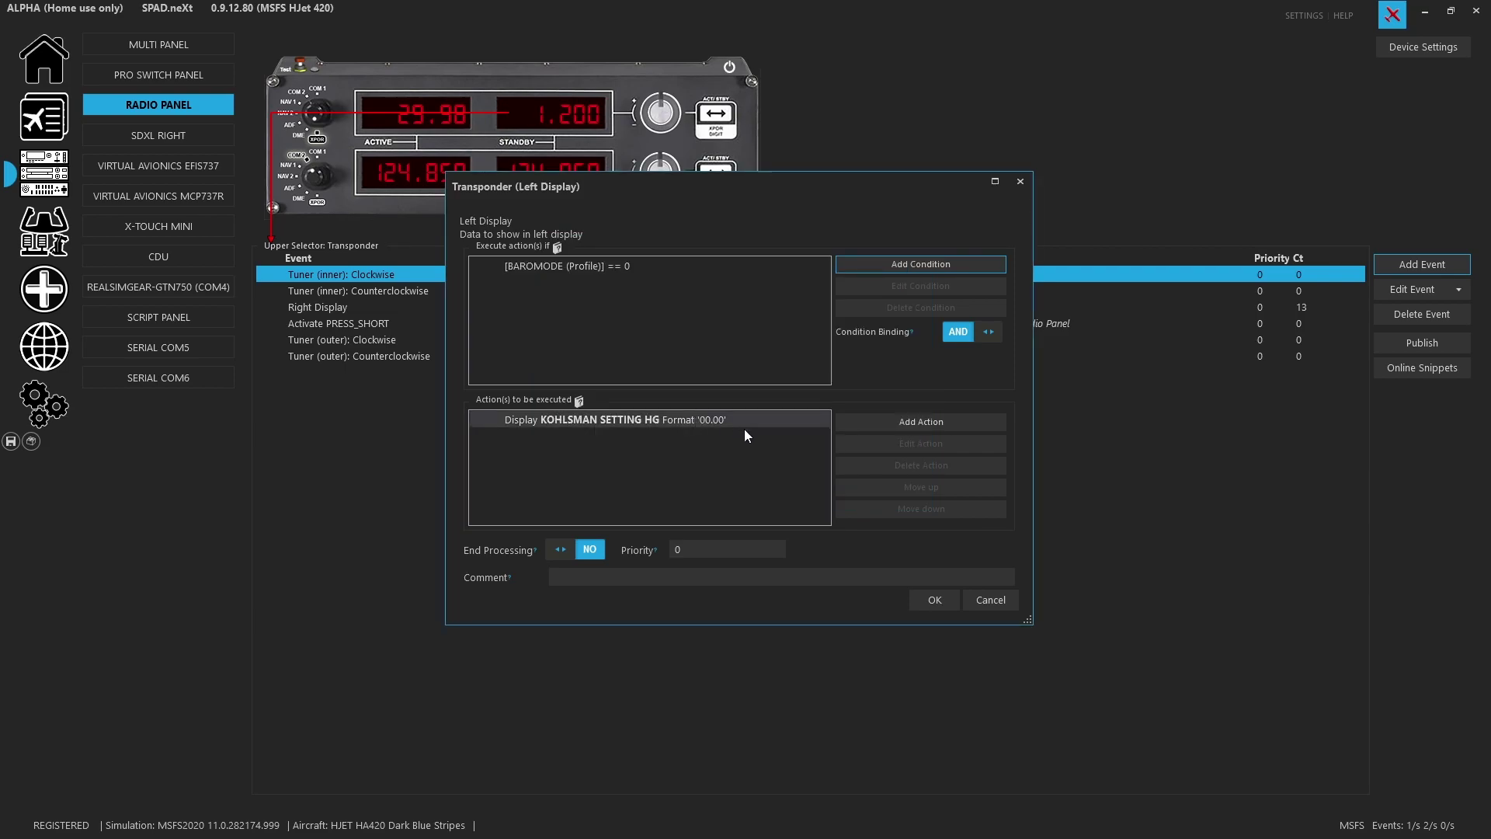
pyautogui.click(935, 600)
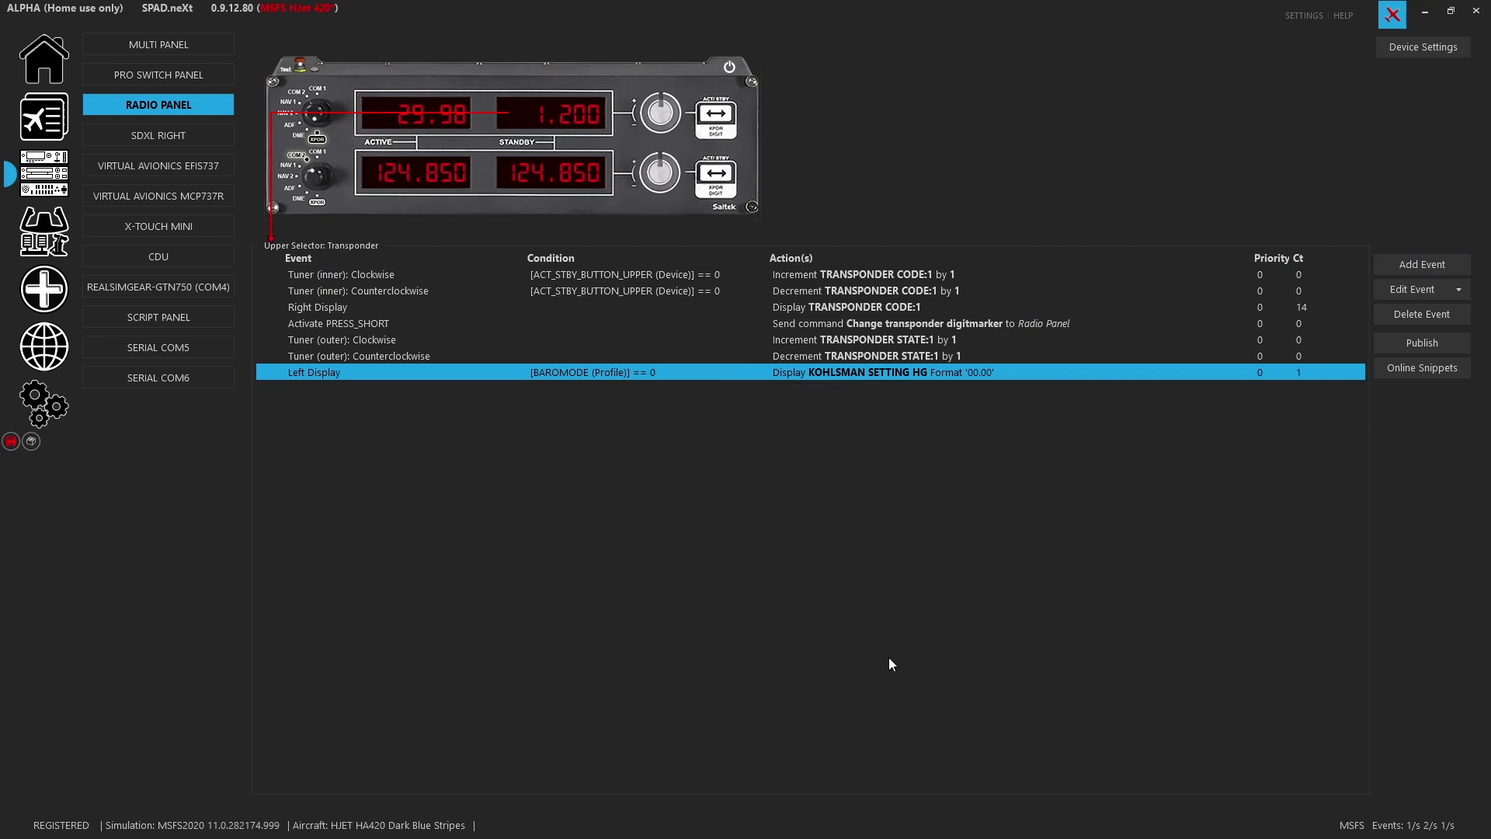
# - Duplicate the Left Display event within the transponder selector's event list by copying and pasting it
pyautogui.click(1458, 291)
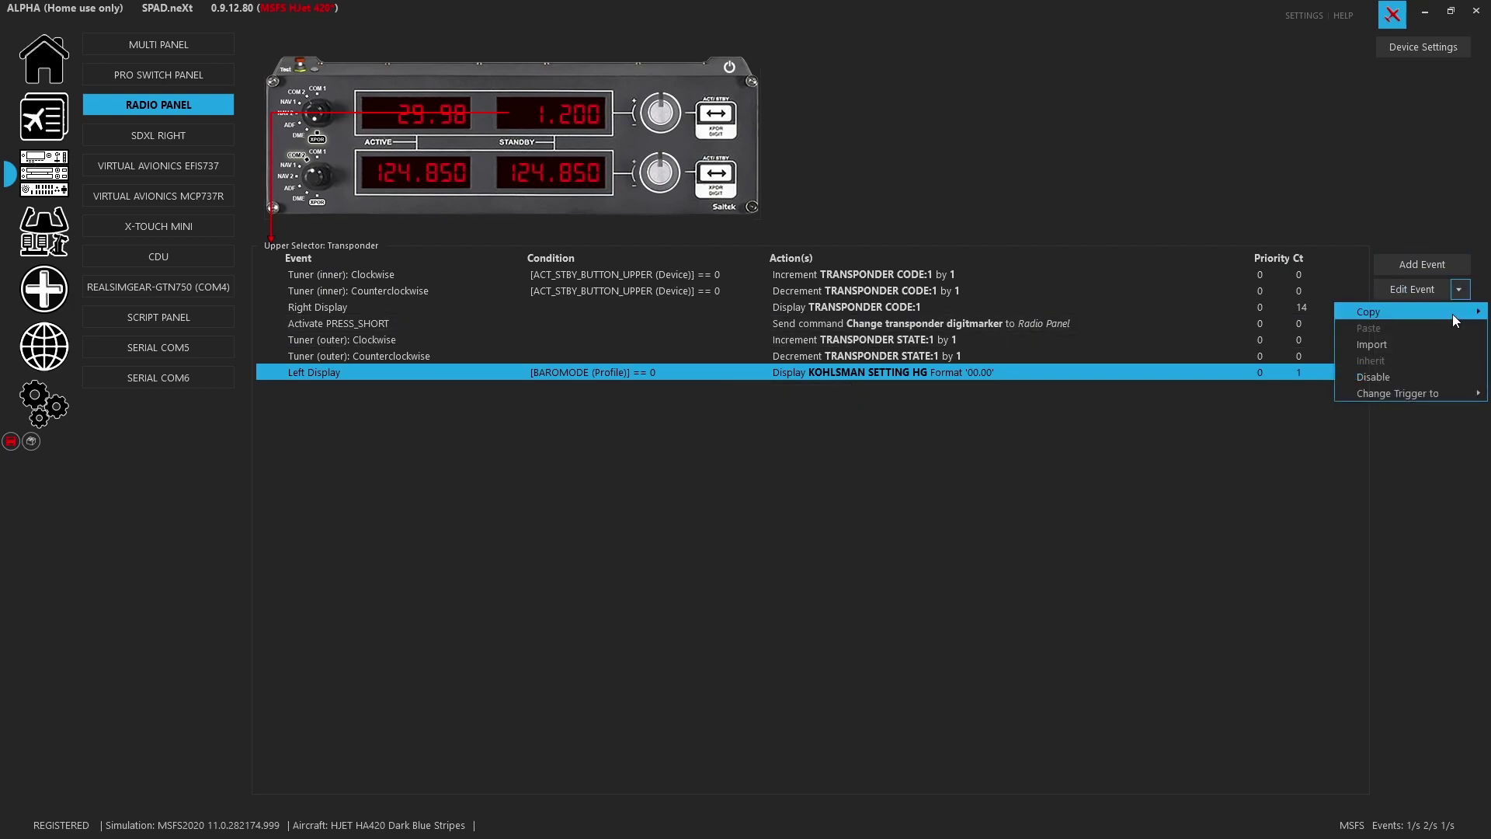
pyautogui.moveTo(1438, 315)
pyautogui.click(1291, 310)
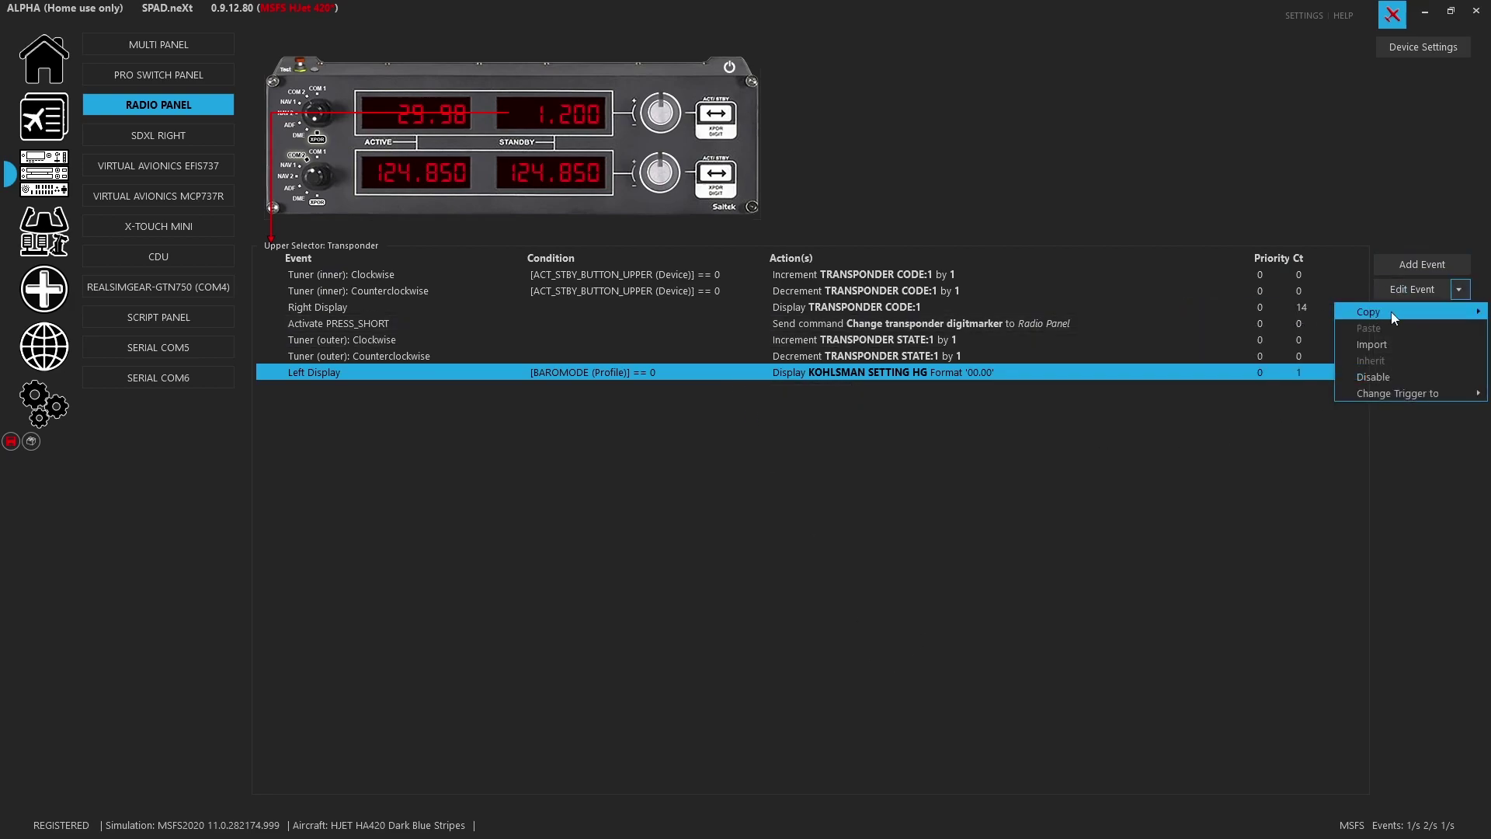
pyautogui.click(1458, 290)
pyautogui.click(1428, 327)
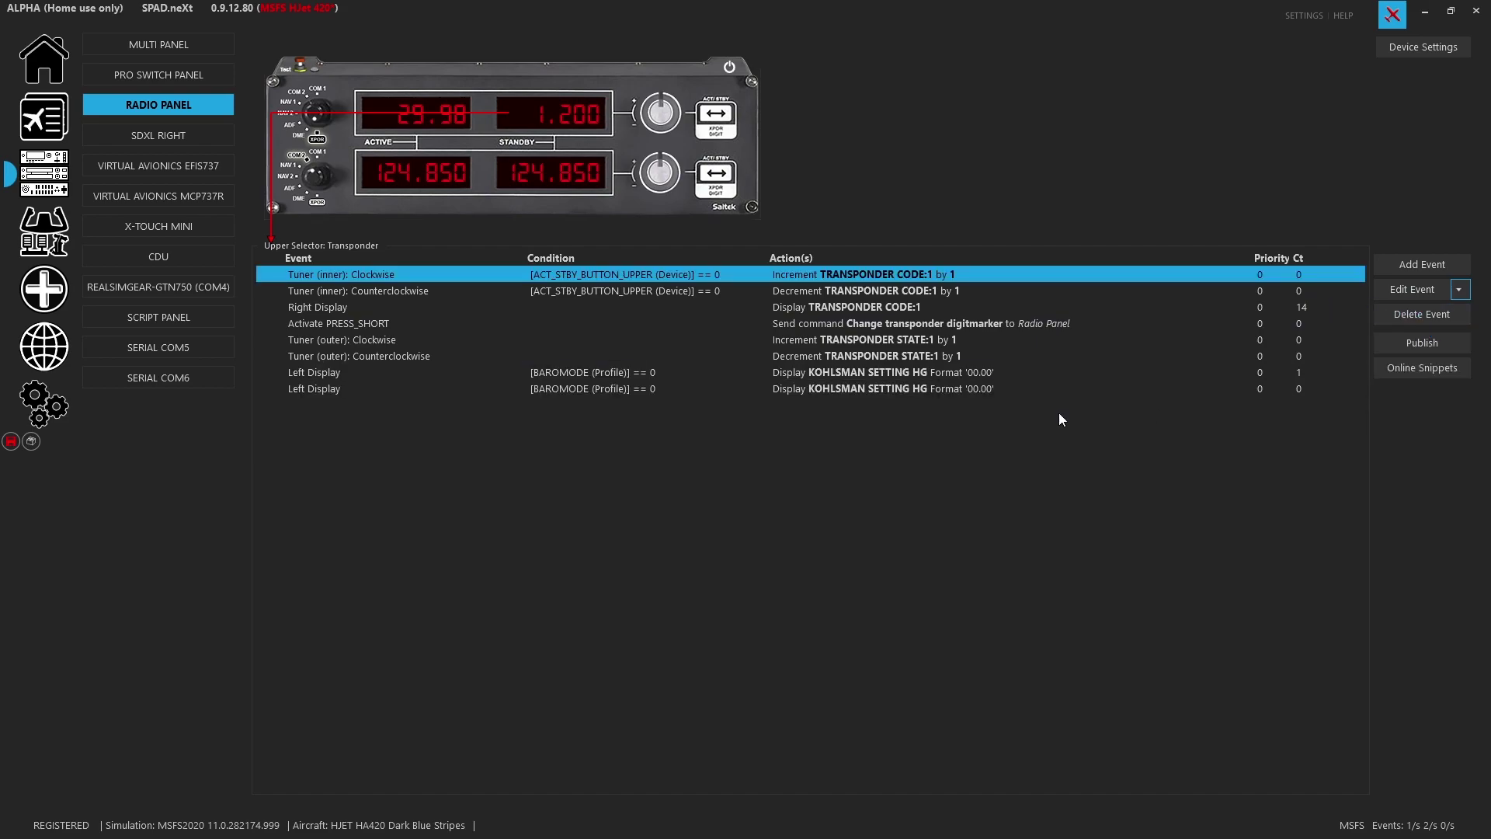
# - Change the duplicated Left Display event's condition so that BAROMODE must equal 1
pyautogui.doubleClick(988, 390)
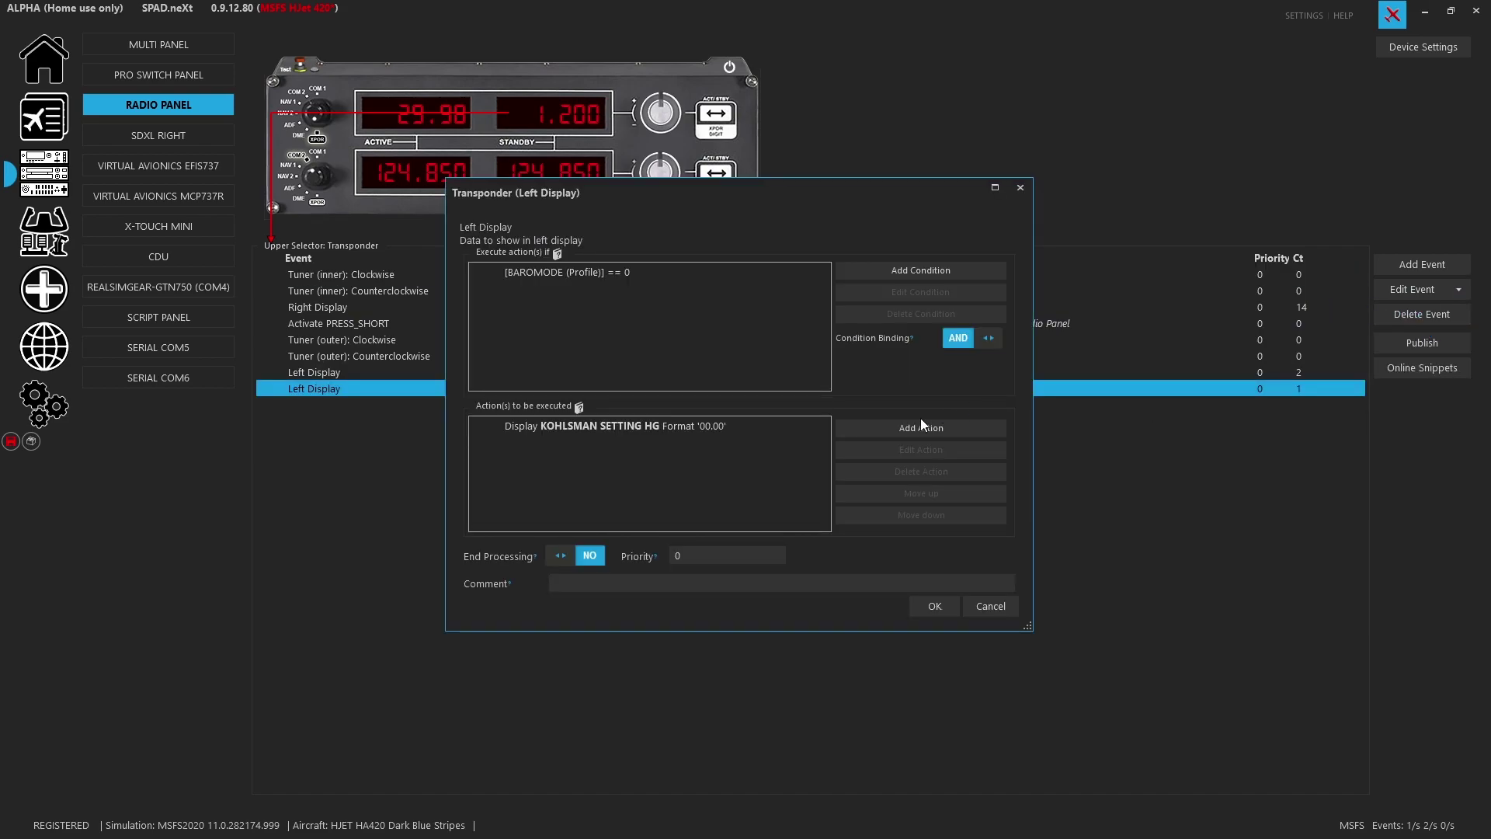
pyautogui.doubleClick(614, 272)
pyautogui.doubleClick(694, 391)
pyautogui.write('1')
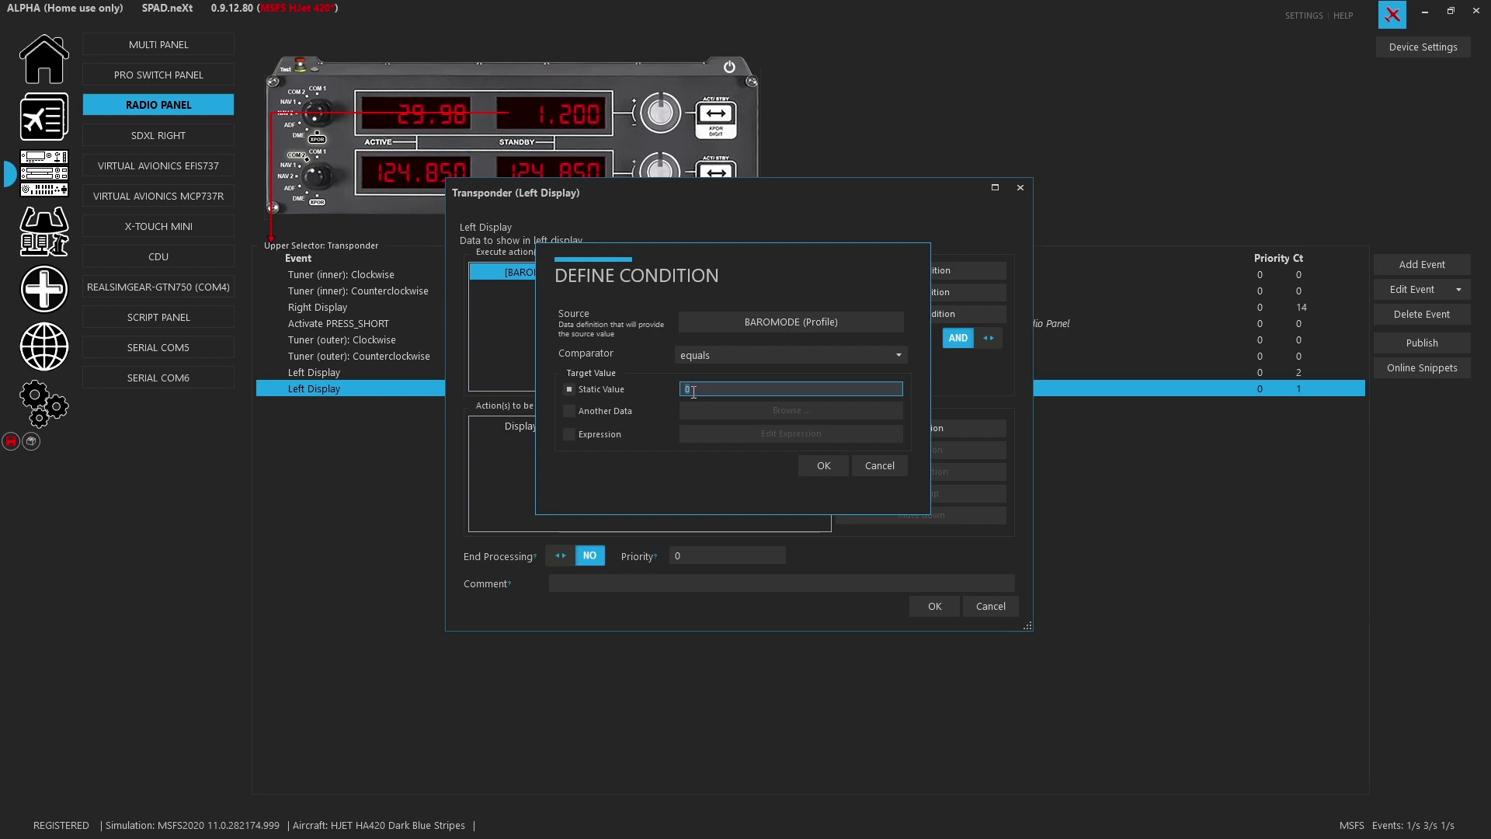
pyautogui.click(813, 473)
# - Change the duplicated event's display action to SIMCONNECT KOHLSMAN SETTING MB with format 0000, and save the event
pyautogui.doubleClick(723, 427)
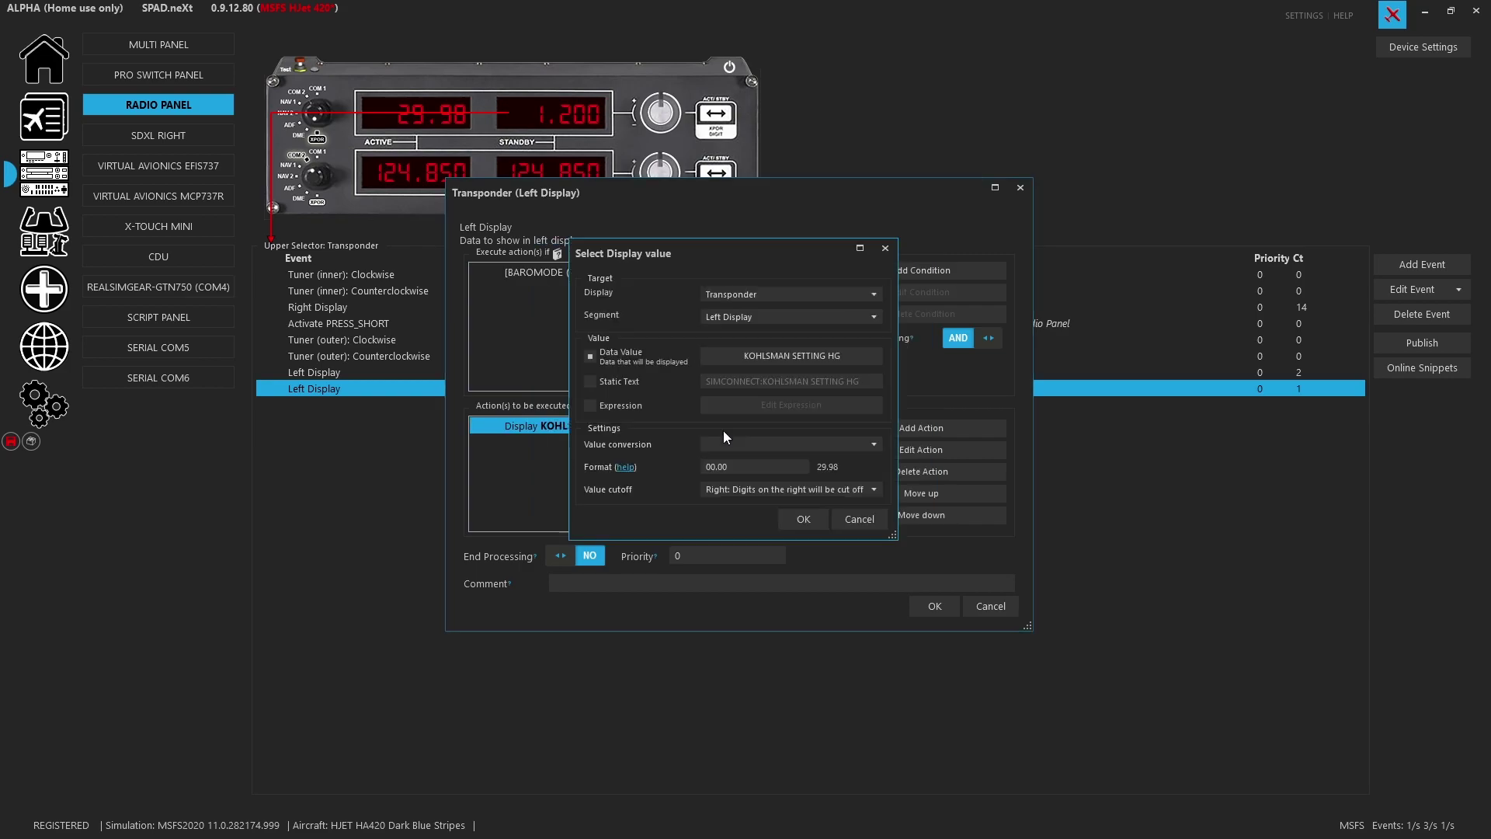
pyautogui.click(767, 357)
pyautogui.scroll(-1, 815, 445)
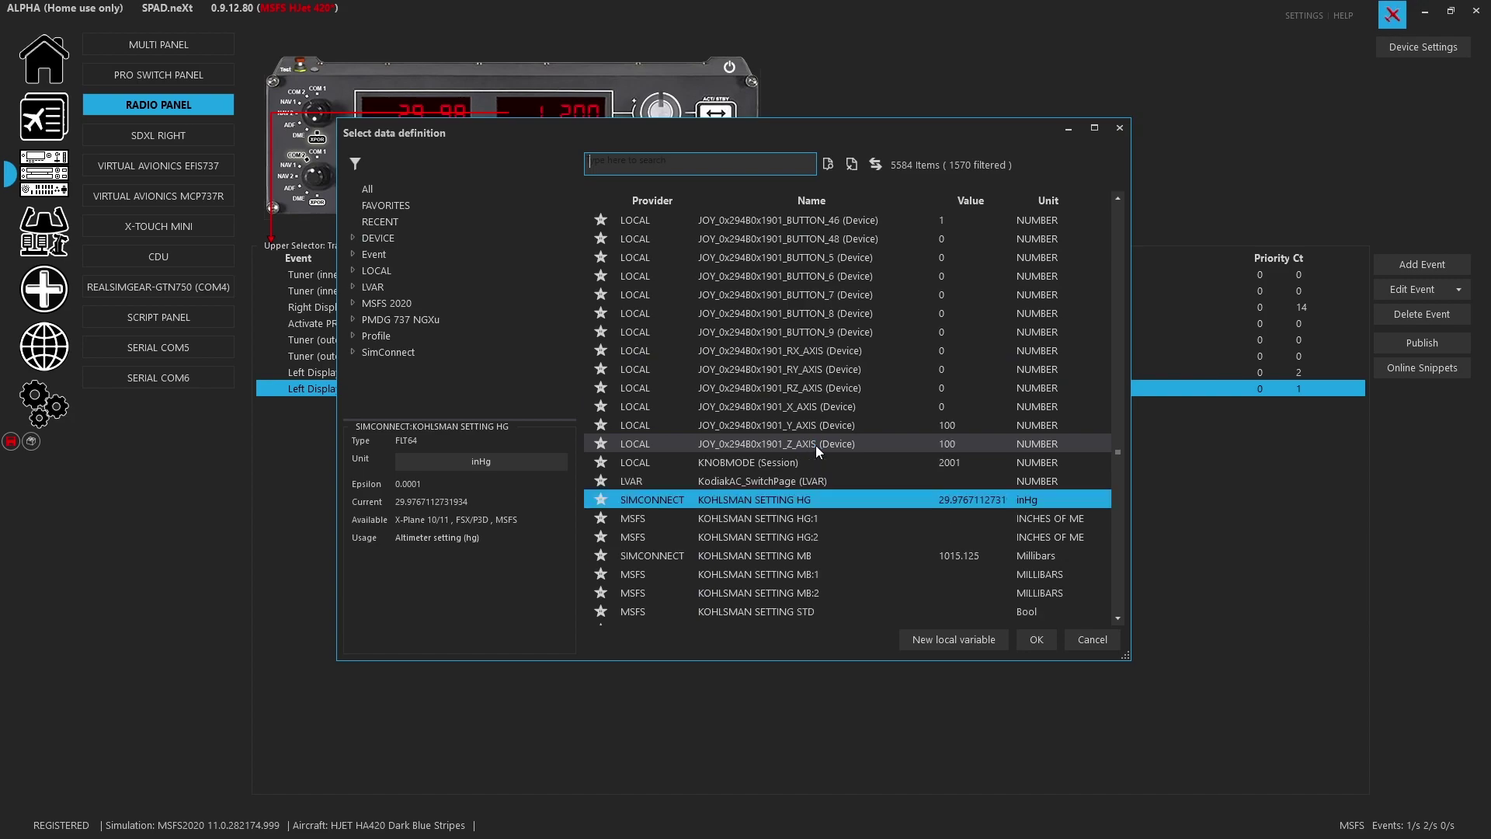
pyautogui.click(847, 561)
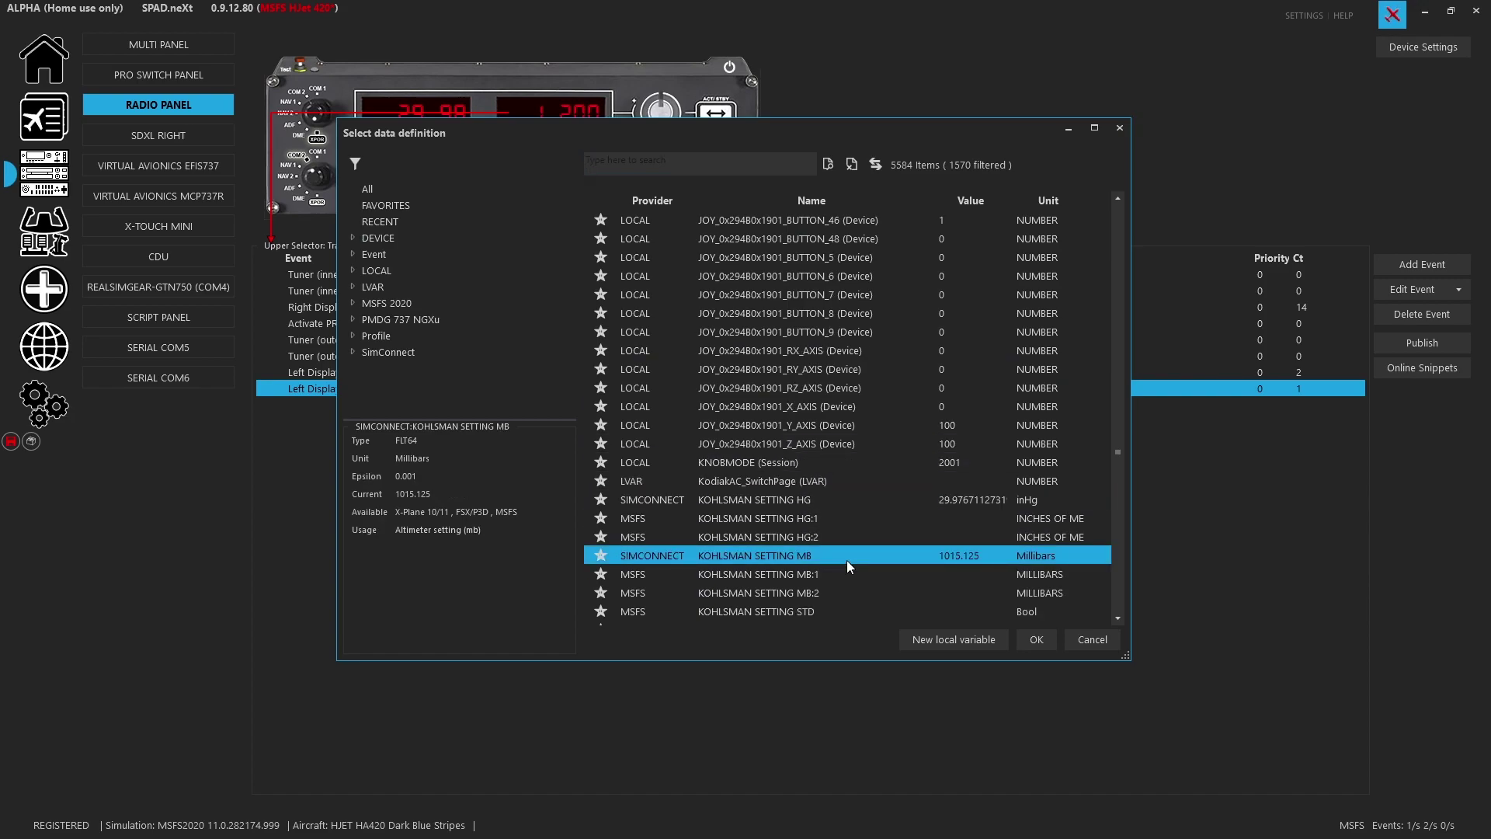
pyautogui.doubleClick(847, 561)
pyautogui.click(771, 466)
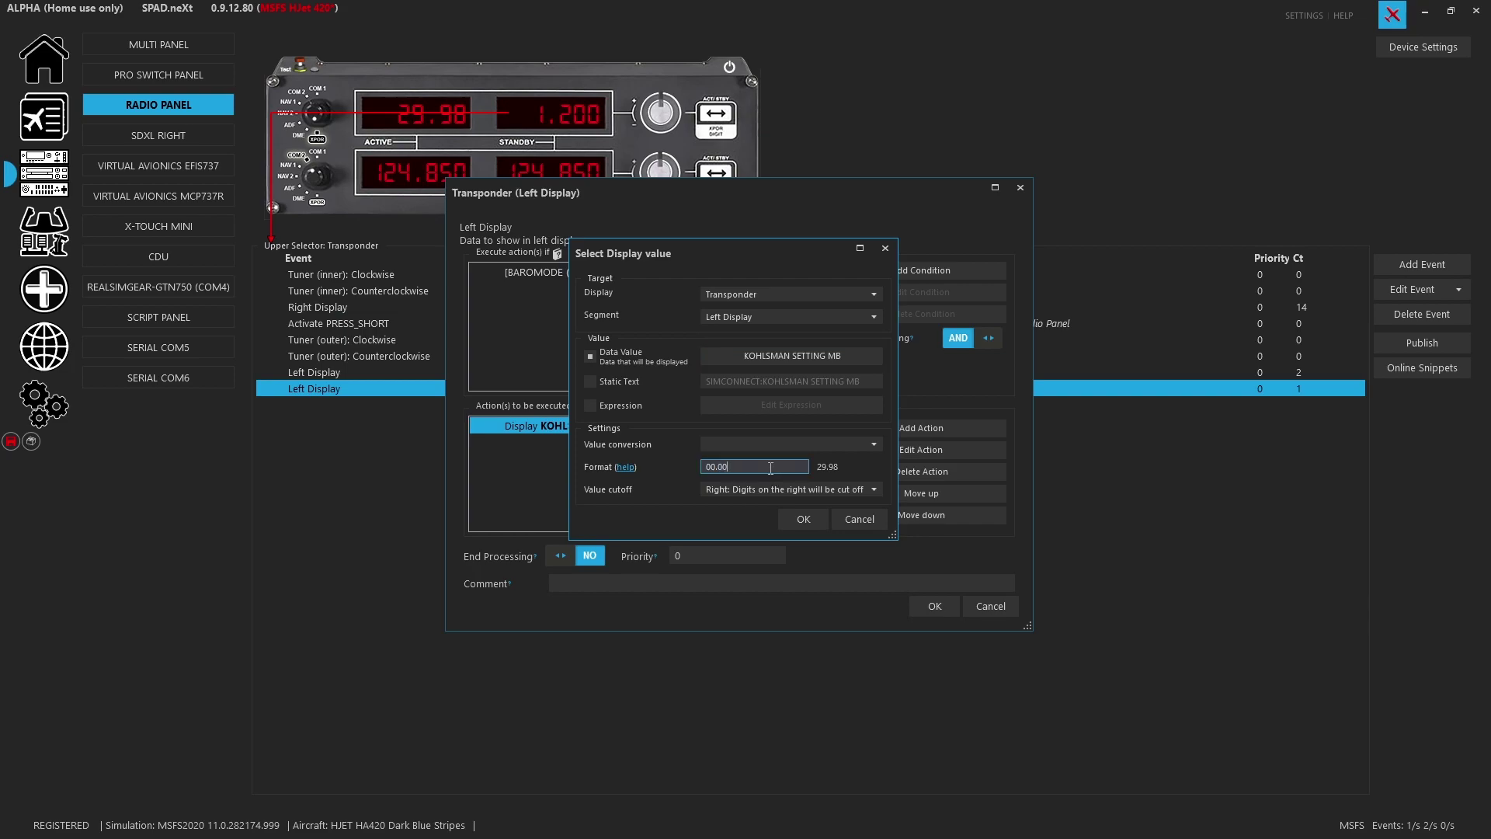
pyautogui.press('BackSpace')
pyautogui.click(786, 527)
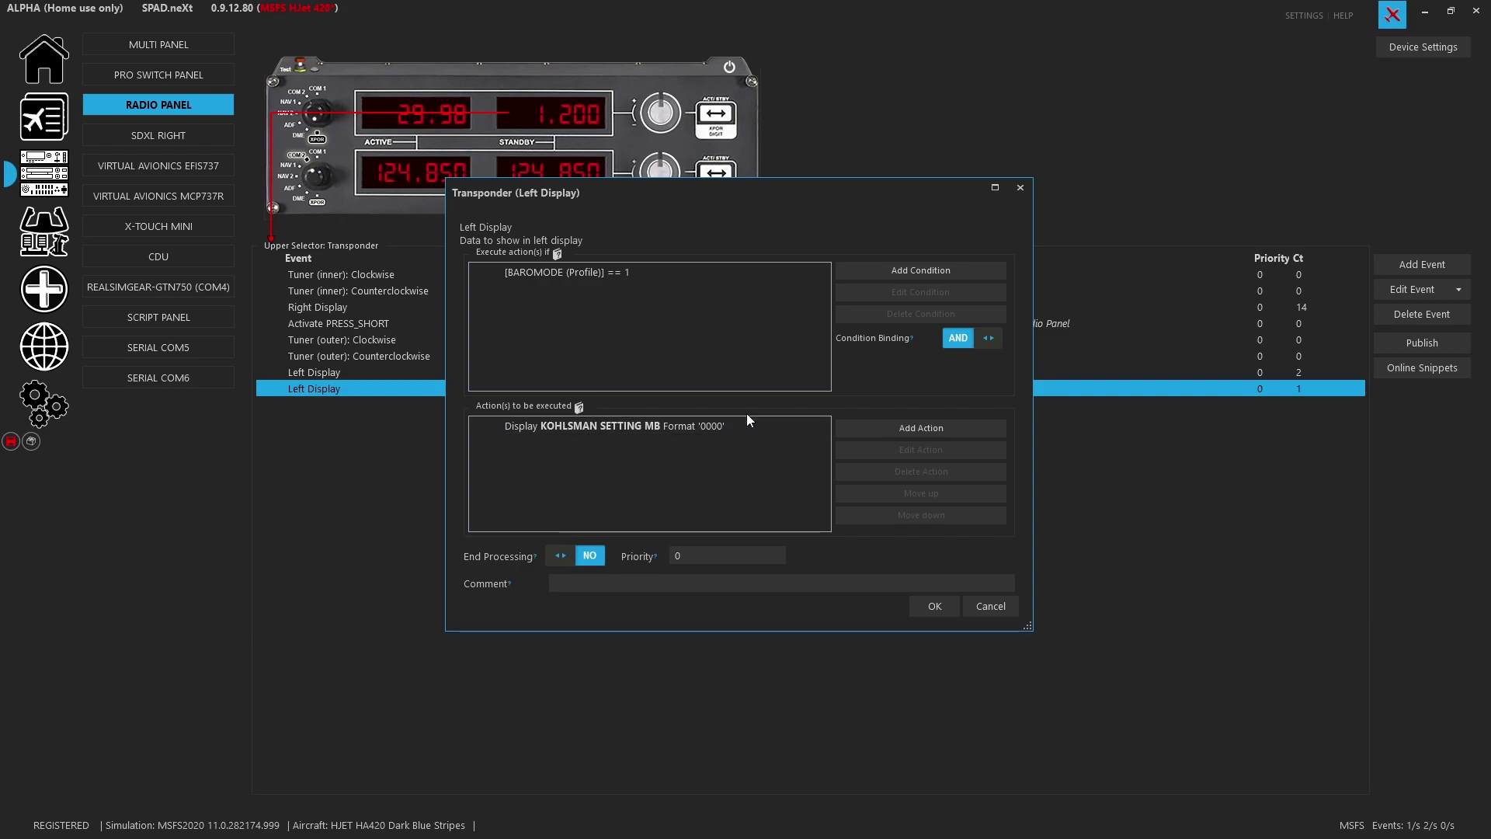
pyautogui.click(931, 607)
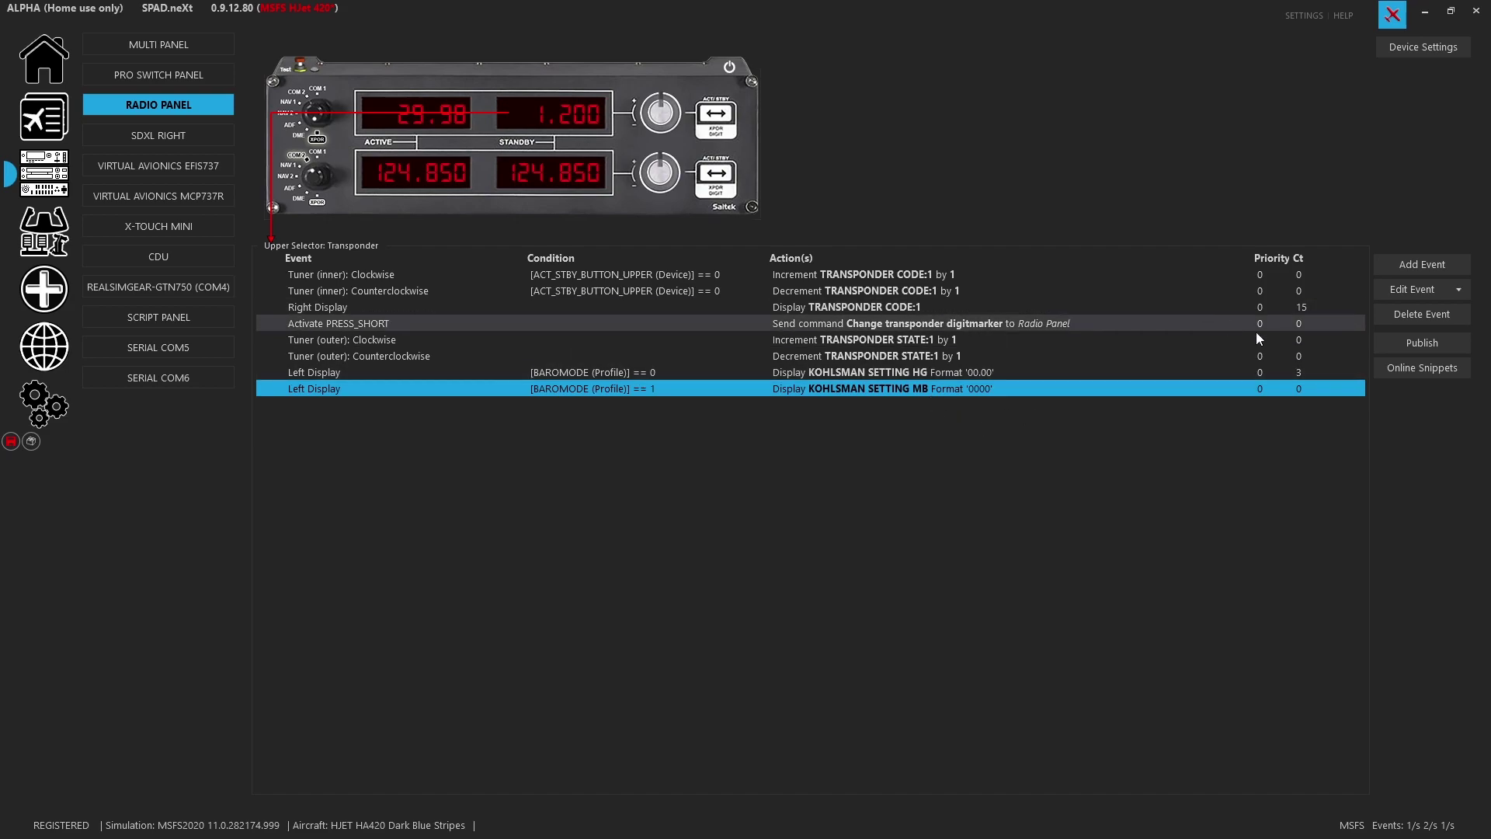
# - Add an Activate Pressed (long) event with a Change Data value action that targets the BAROMODE profile variable
pyautogui.click(1447, 269)
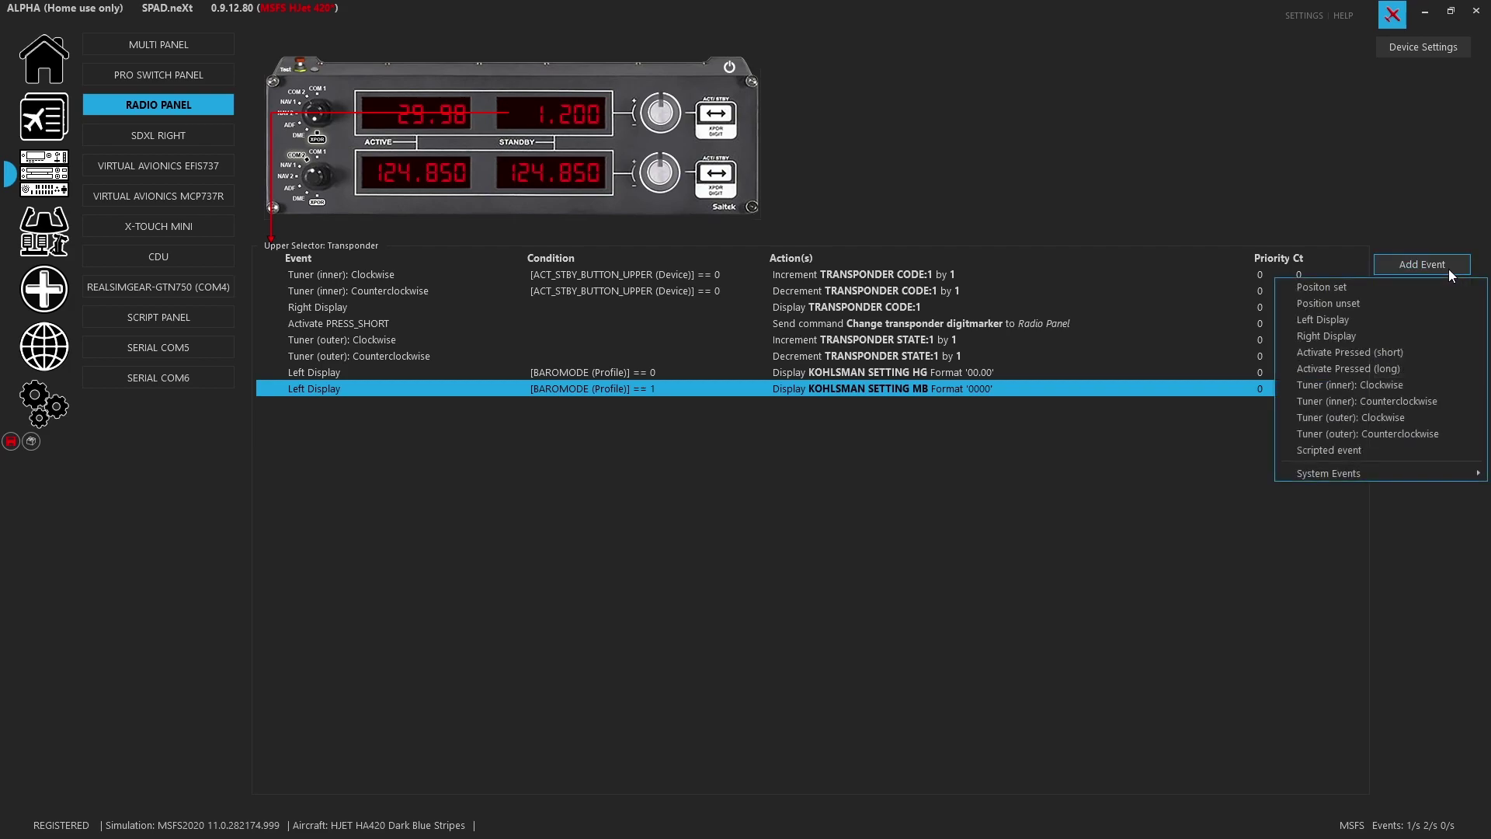
pyautogui.click(1433, 373)
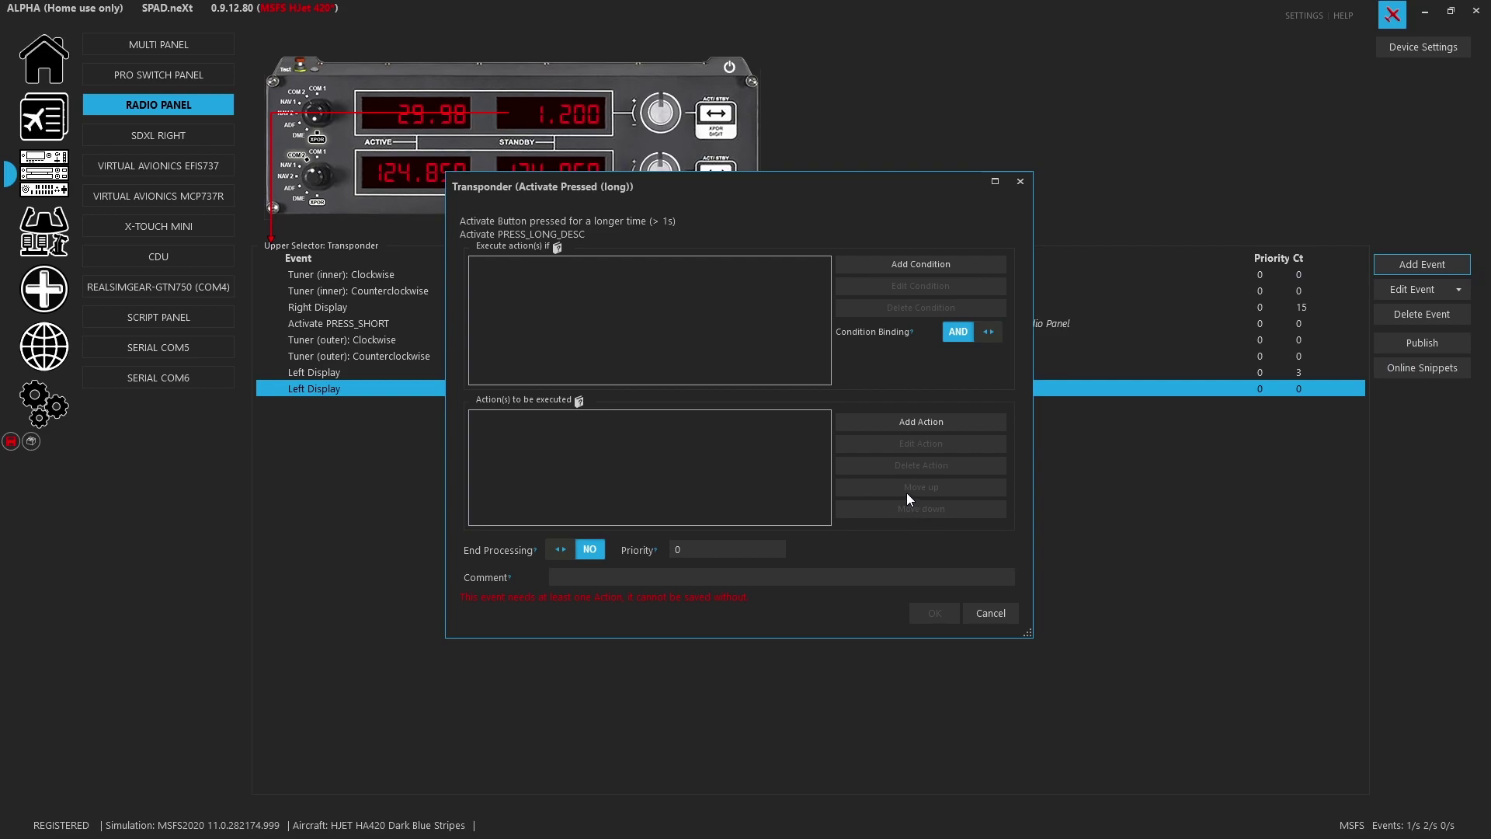
pyautogui.click(887, 426)
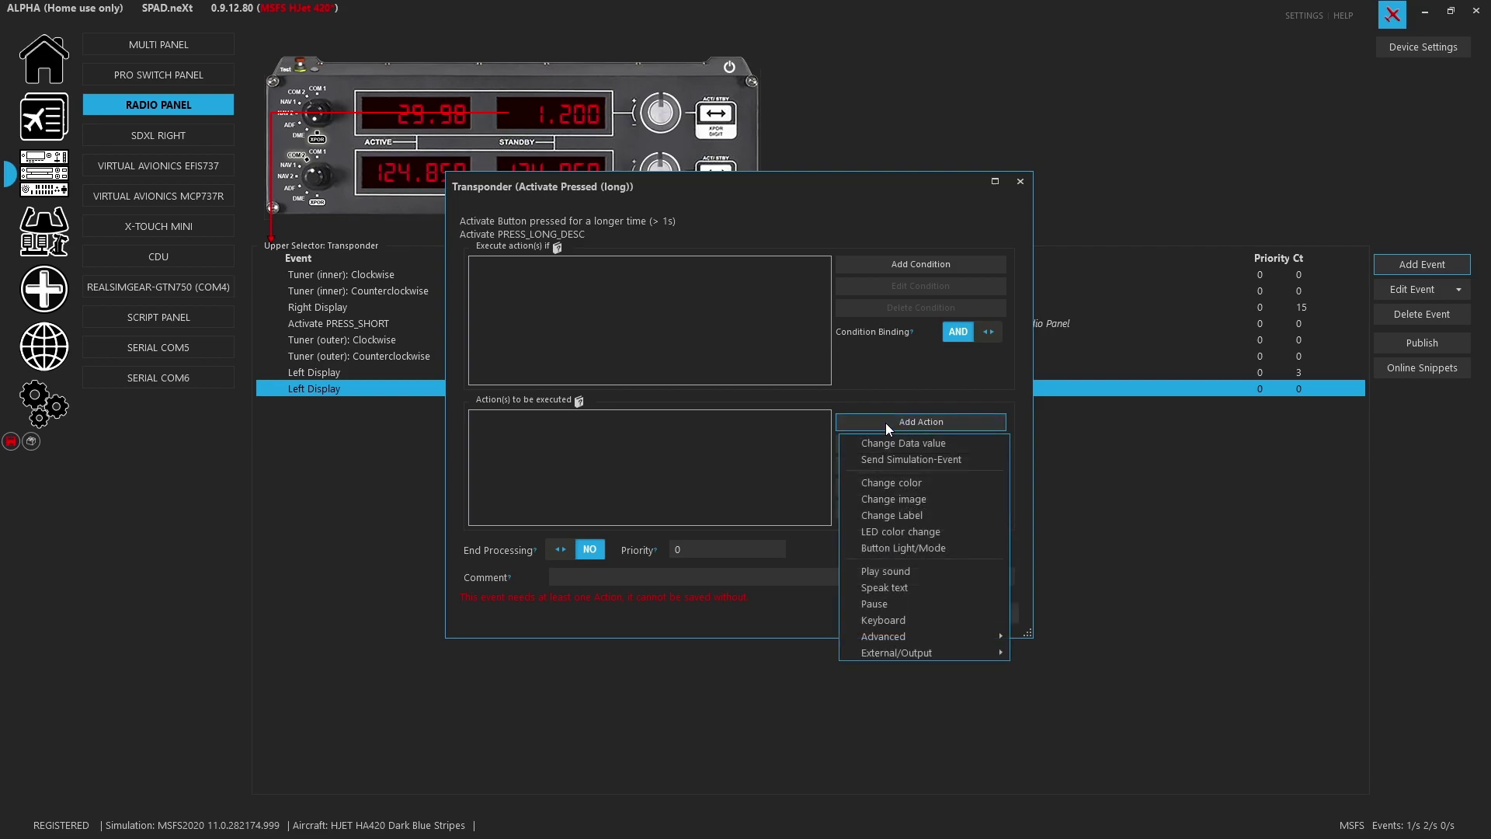
pyautogui.click(903, 447)
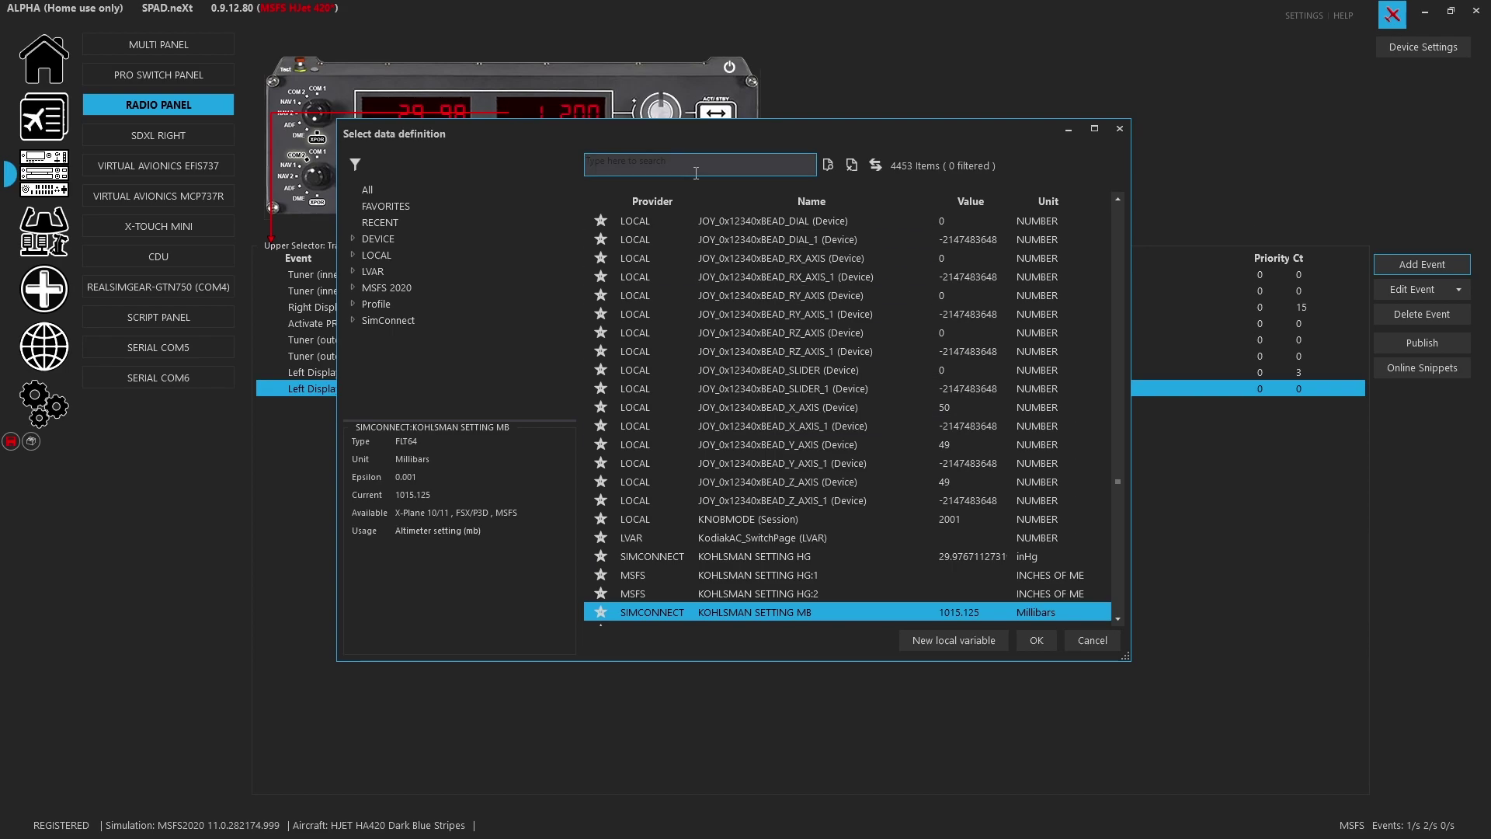
pyautogui.write('baro')
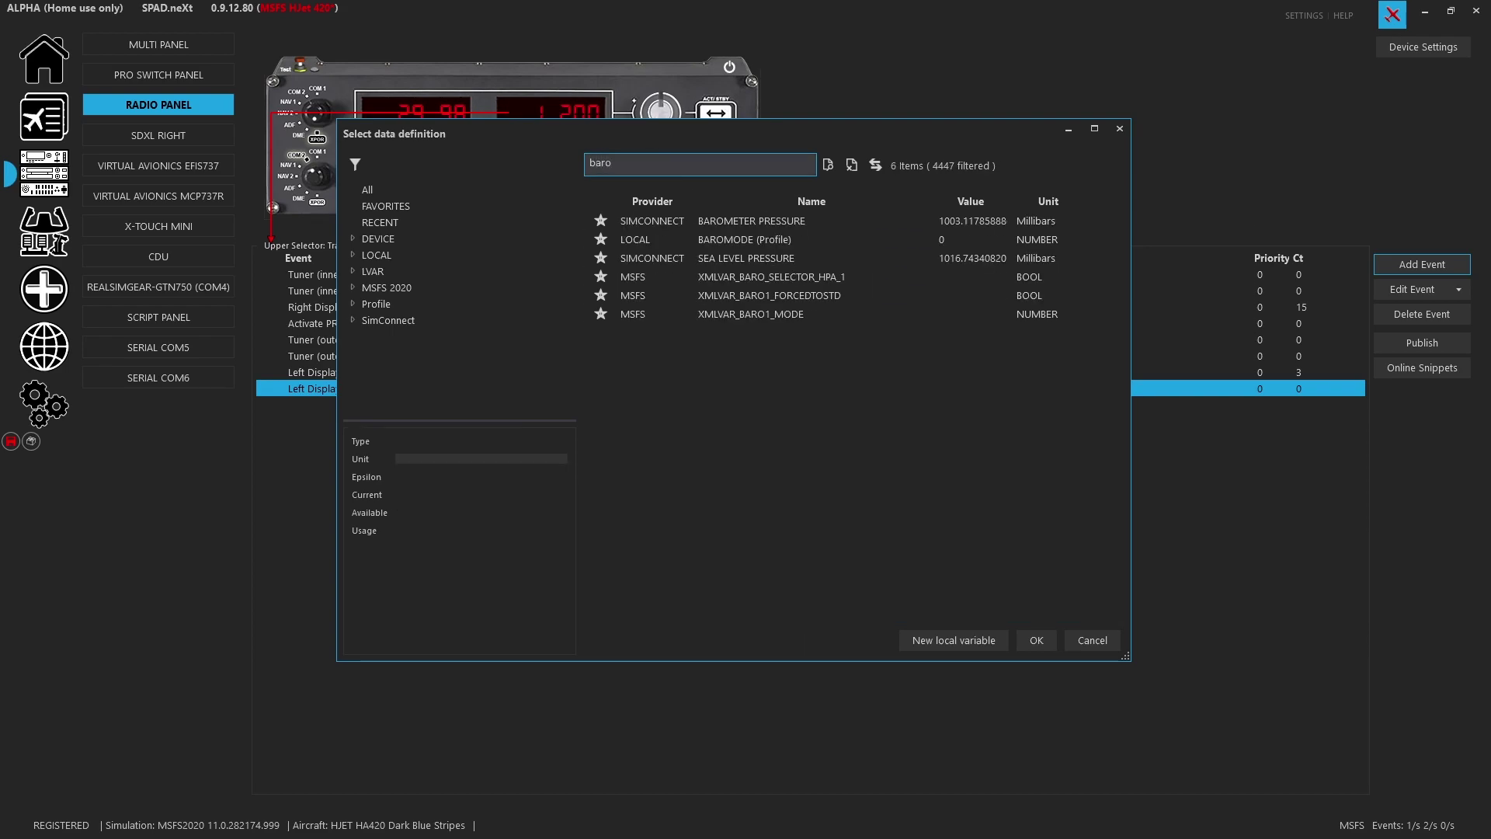
pyautogui.click(795, 241)
pyautogui.doubleClick(795, 241)
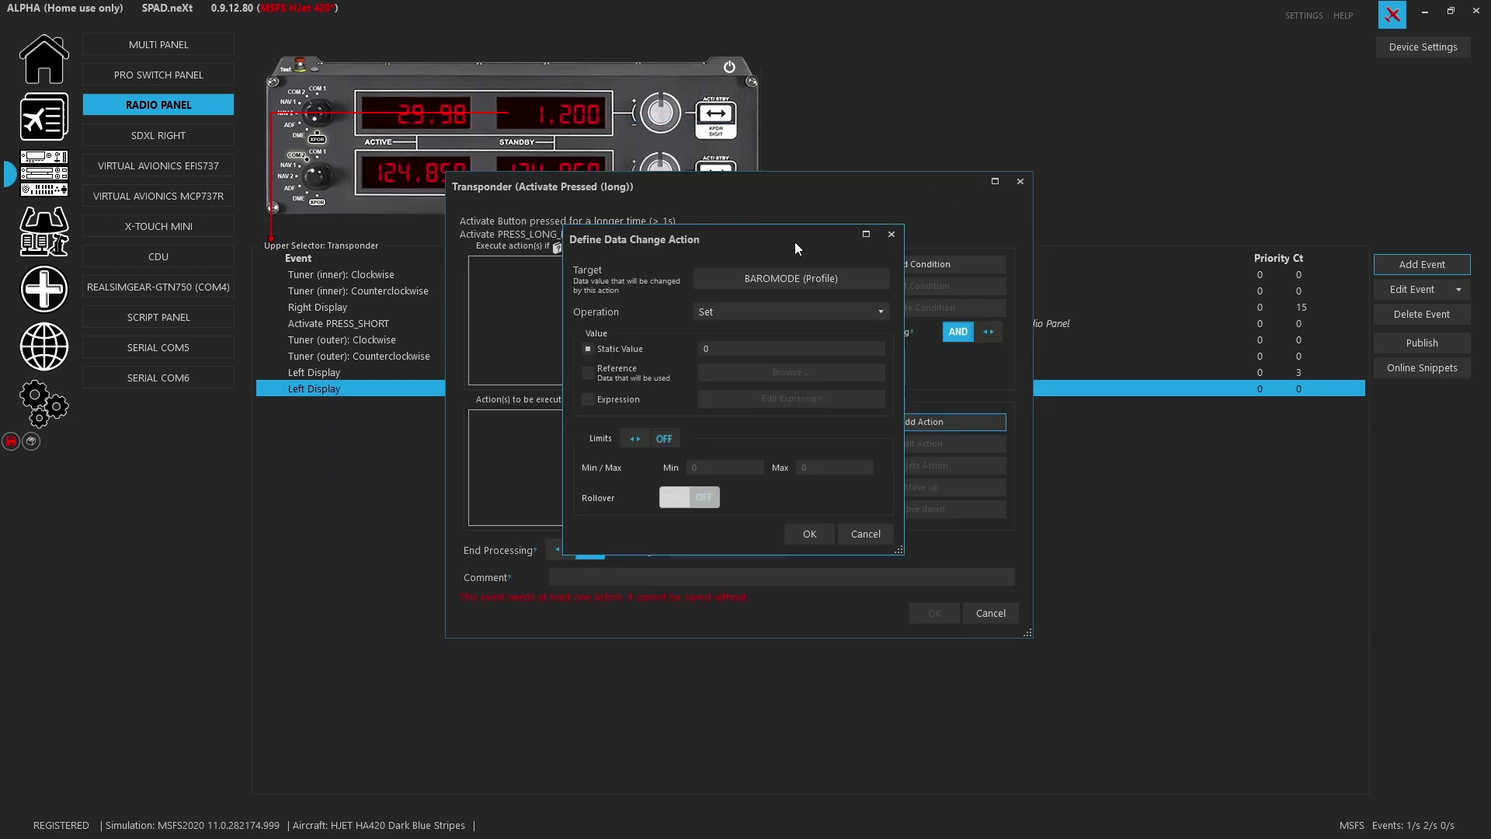
# - Make the action increment BAROMODE by 1, limited to 0 through 1 with rollover, and save the long-press event
pyautogui.click(719, 311)
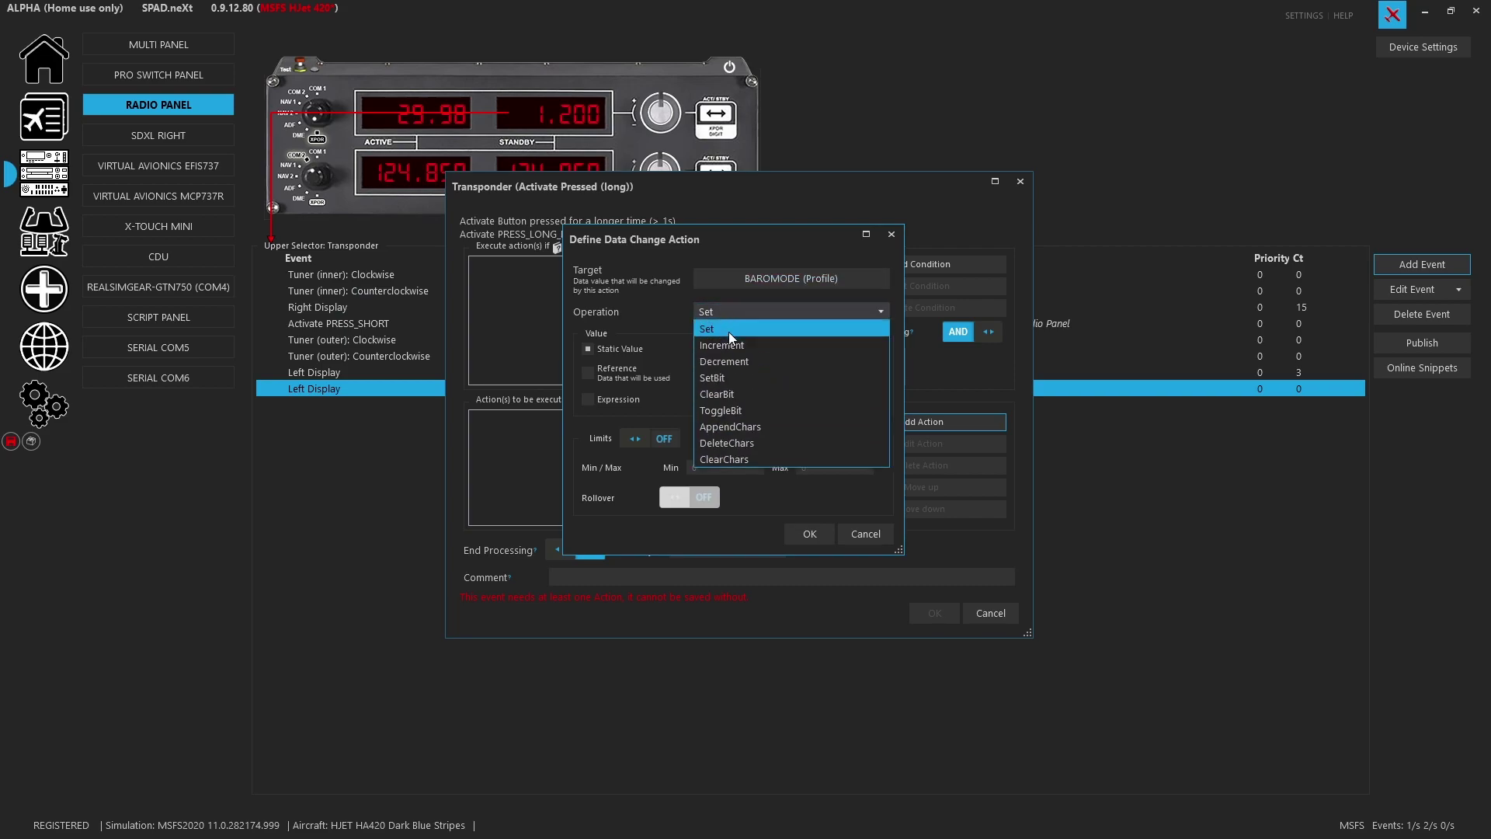
pyautogui.click(733, 343)
pyautogui.write('1')
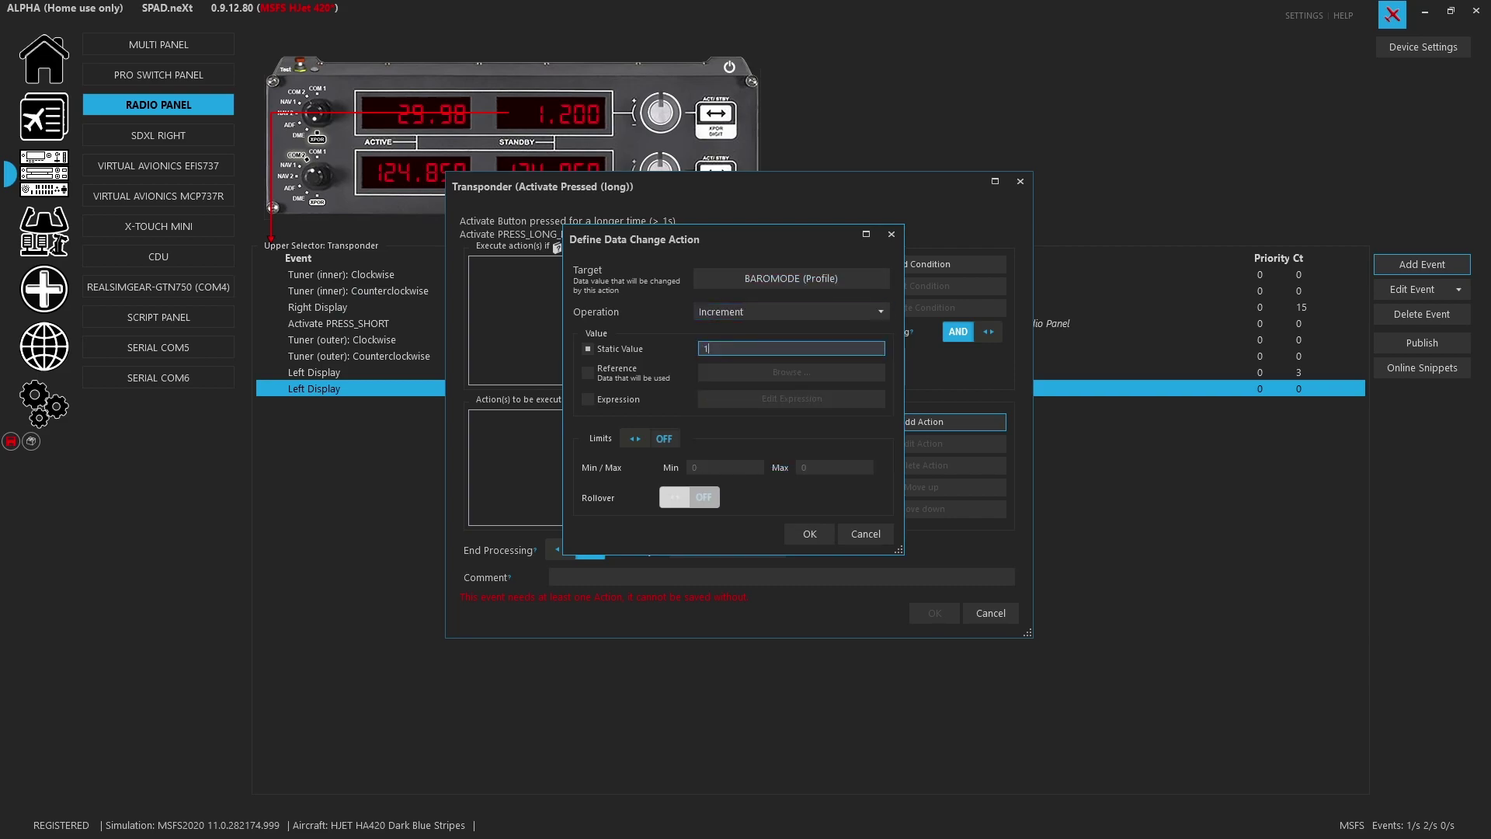
pyautogui.click(654, 439)
pyautogui.click(831, 467)
pyautogui.write('1')
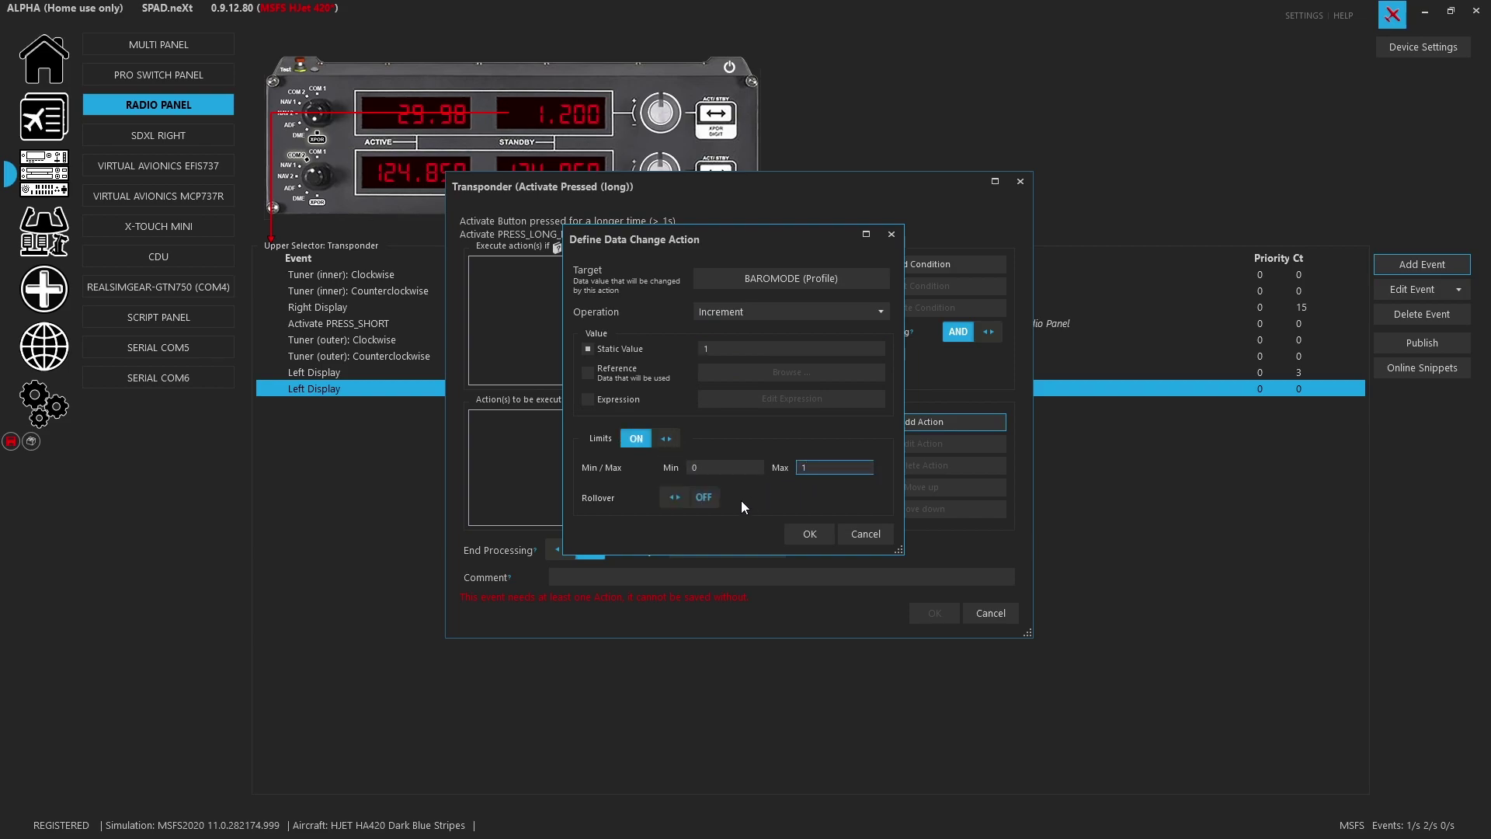
pyautogui.click(701, 499)
pyautogui.click(804, 539)
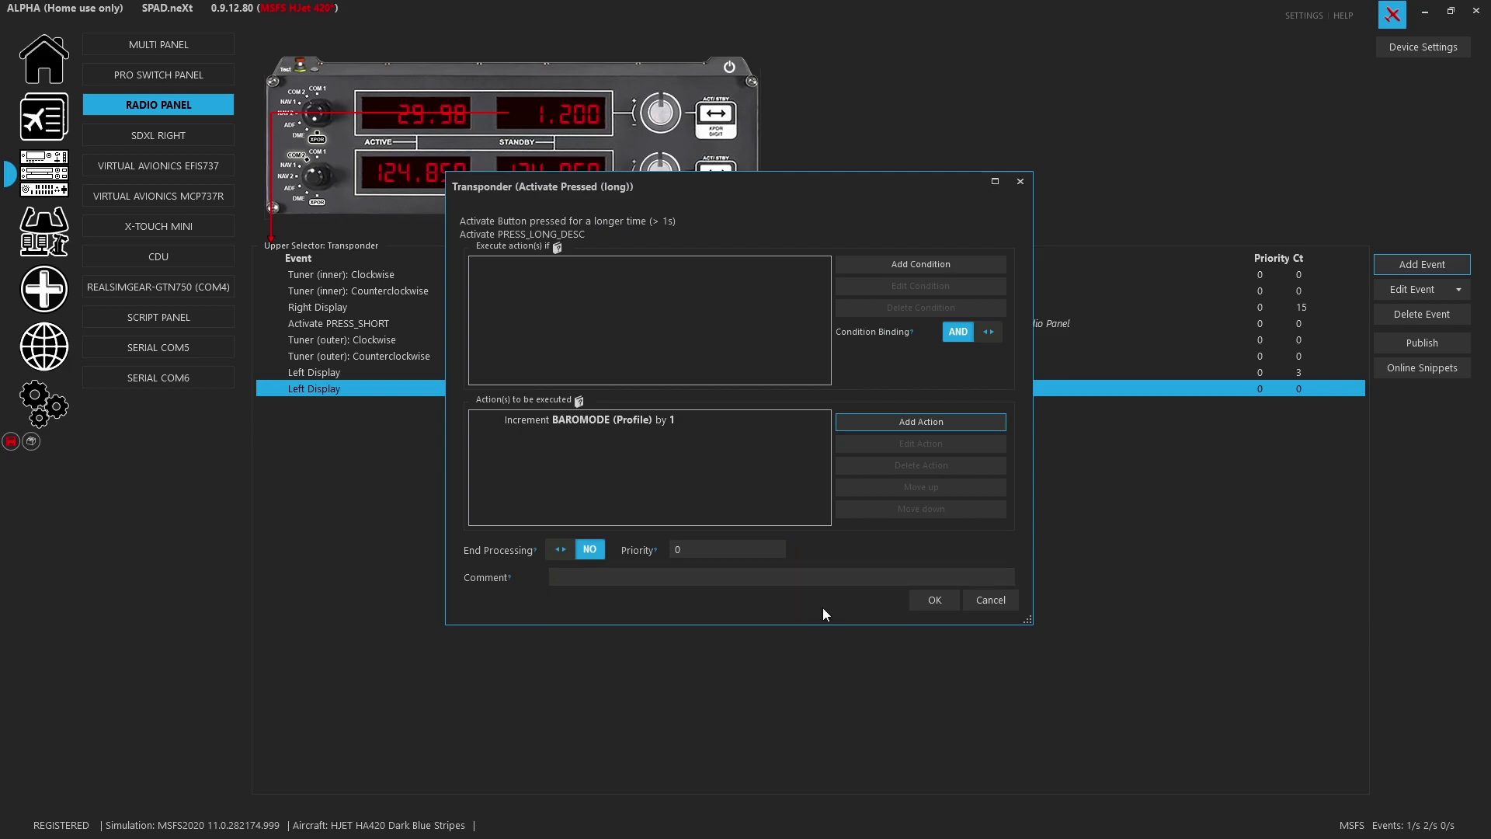
pyautogui.click(929, 606)
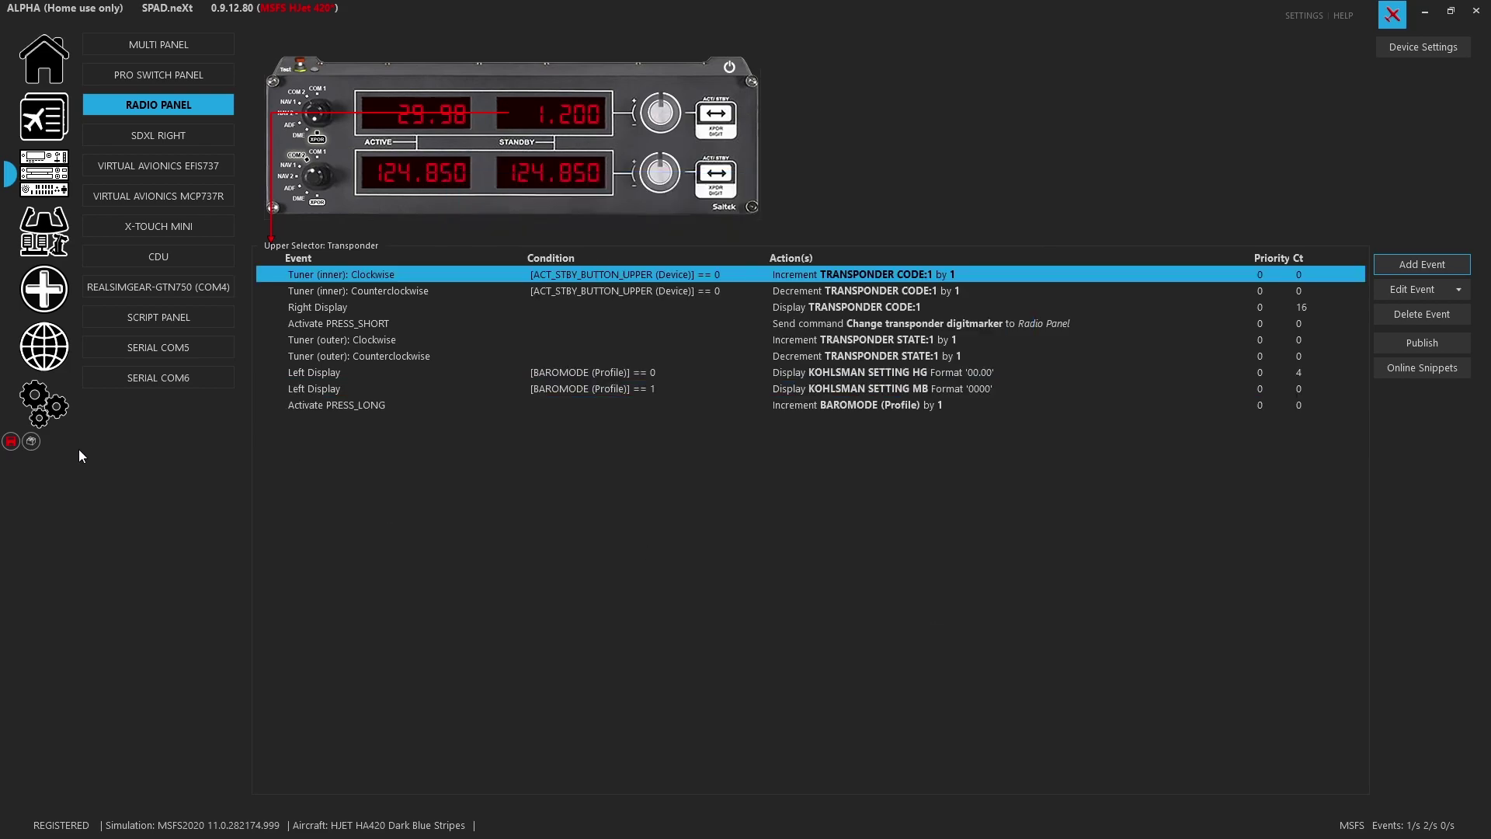
# - Save the aircraft profile and bring up the events of the lower selector's COM2 position
pyautogui.click(10, 442)
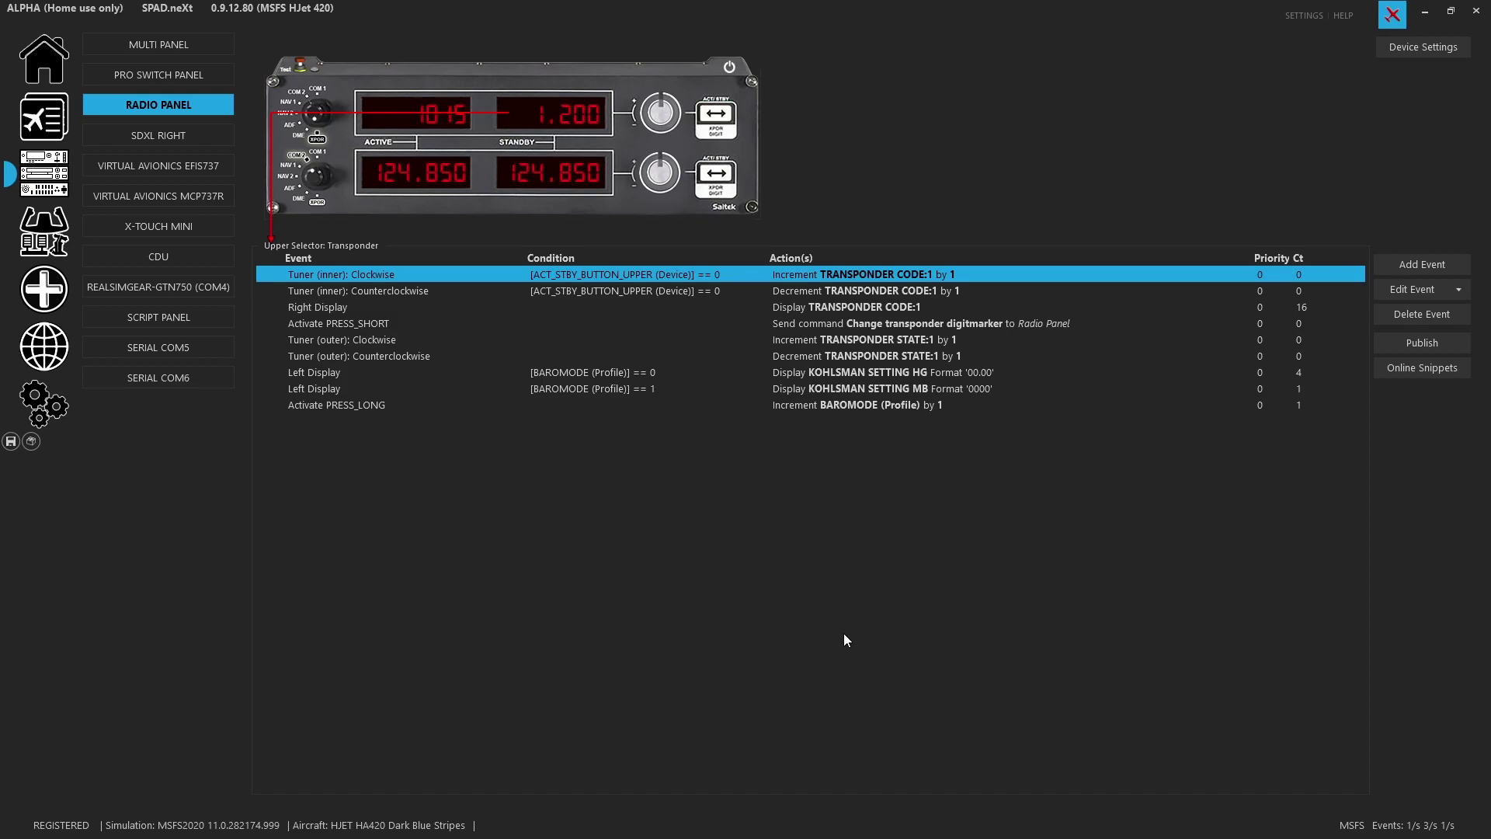
pyautogui.click(528, 184)
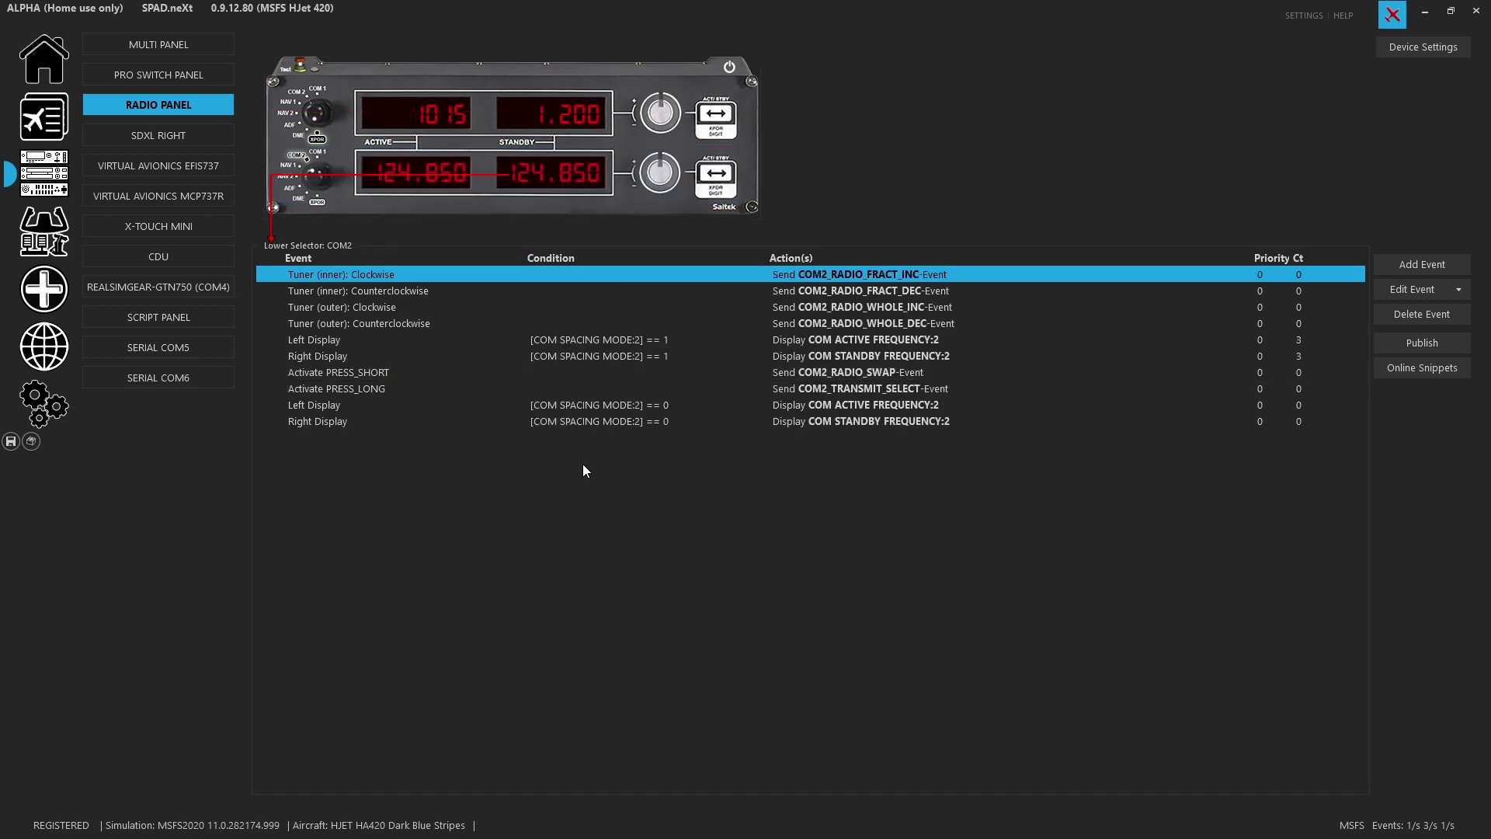